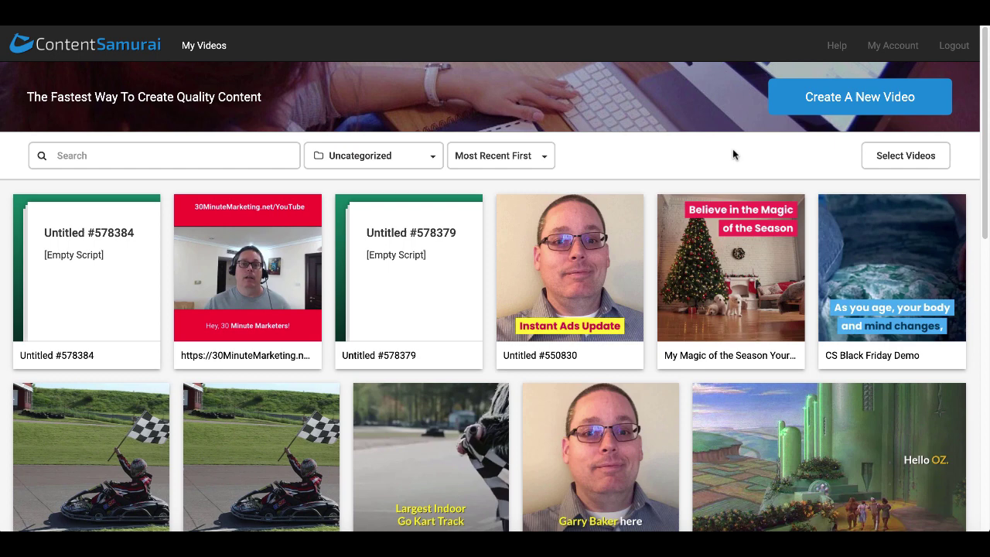
Start a new video and pick the Influencer Video template category
click(795, 113)
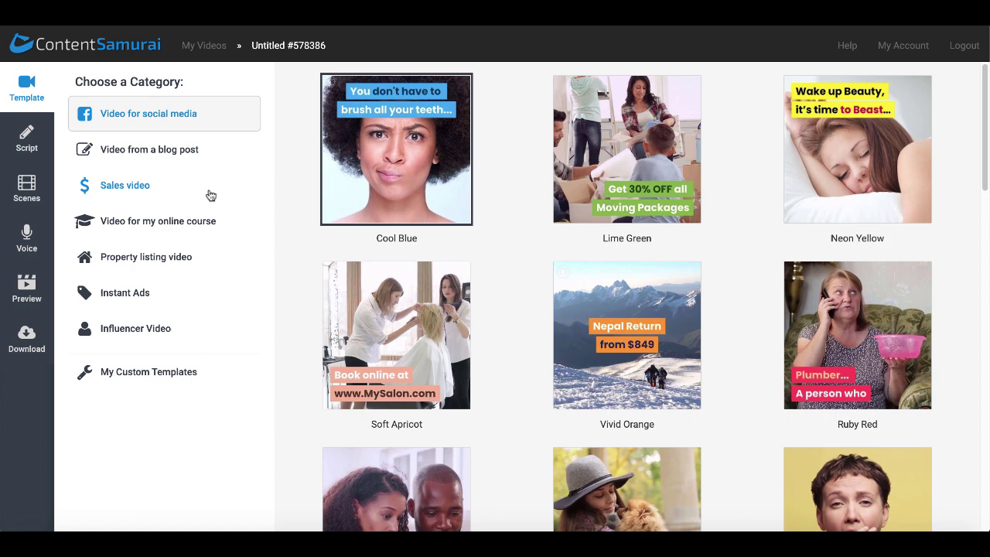
click(135, 334)
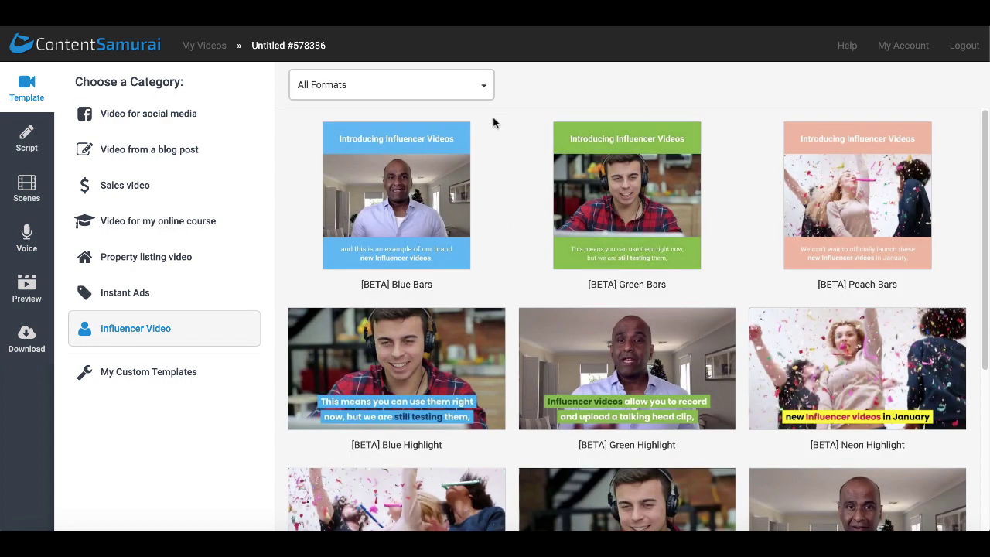
Compare the Blue Bars and Green Bars templates, ending on the [BETA] Blue Bars preview
click(486, 94)
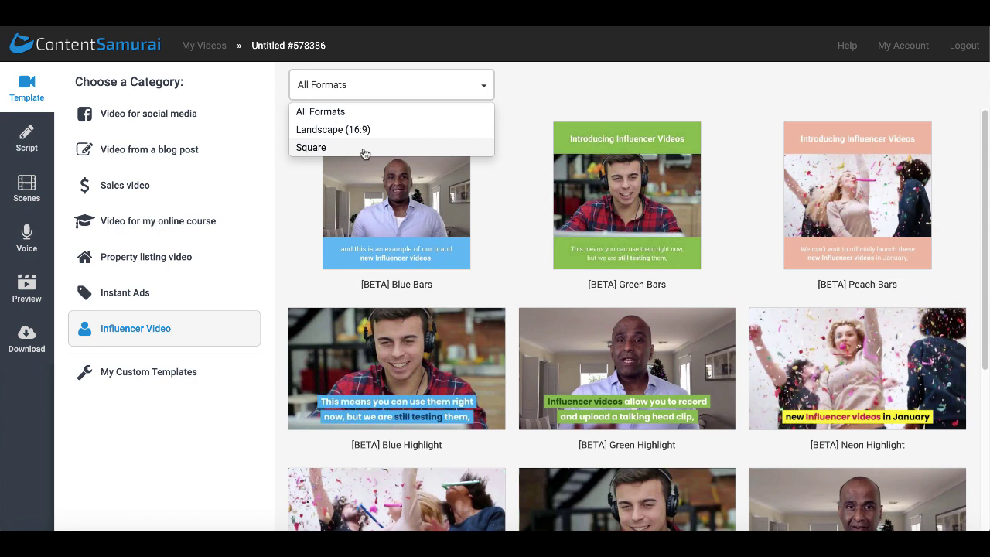
click(429, 162)
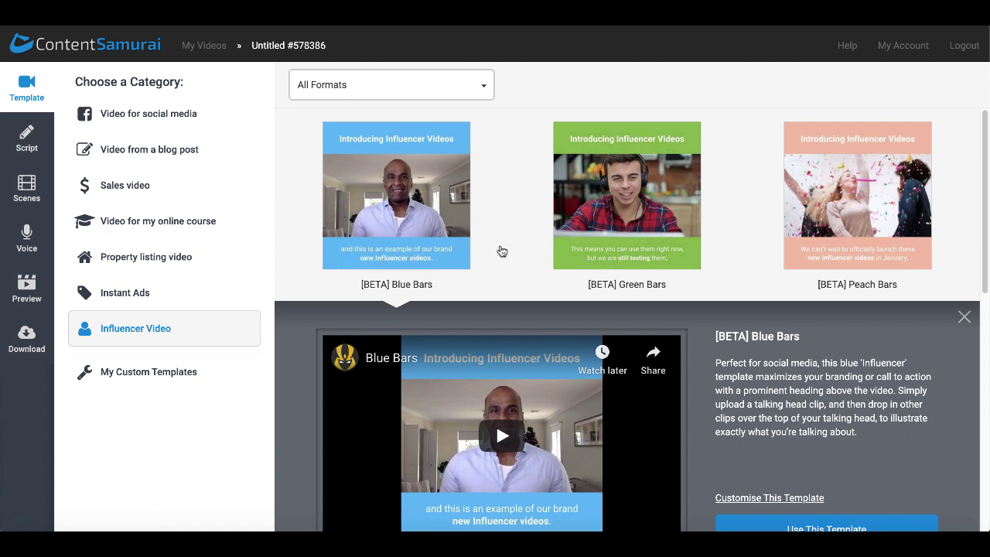
scroll(501, 251, down, 1)
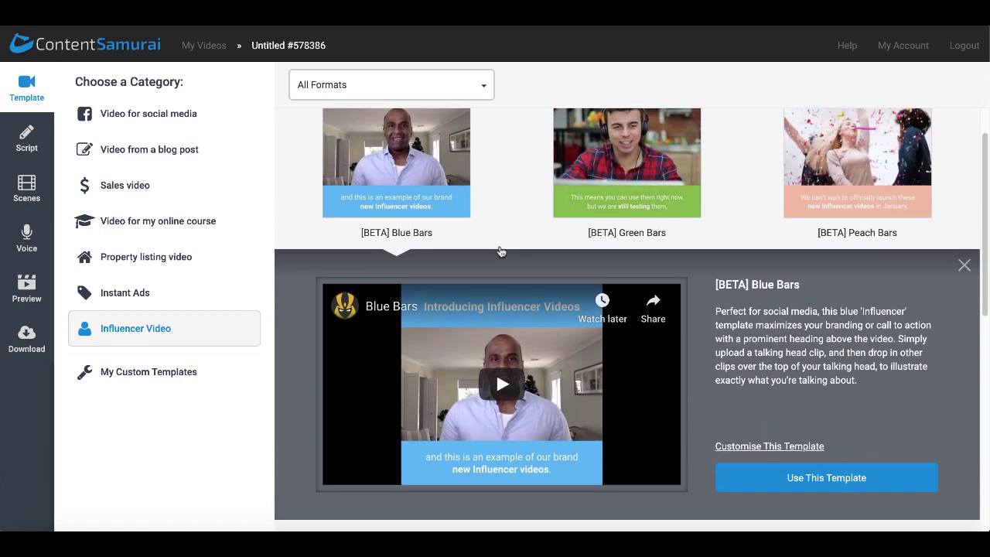
scroll(502, 250, up, 1)
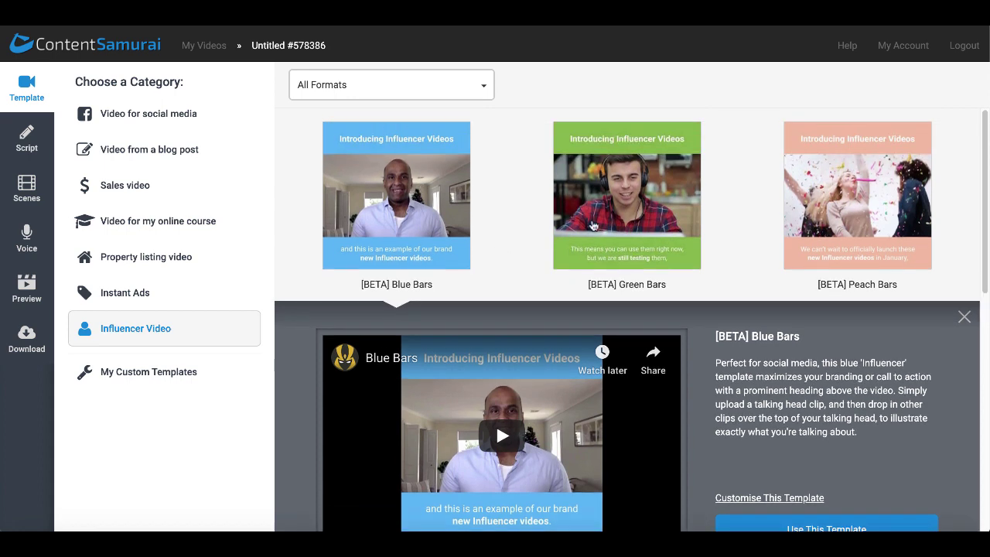
click(593, 225)
scroll(593, 224, up, 2)
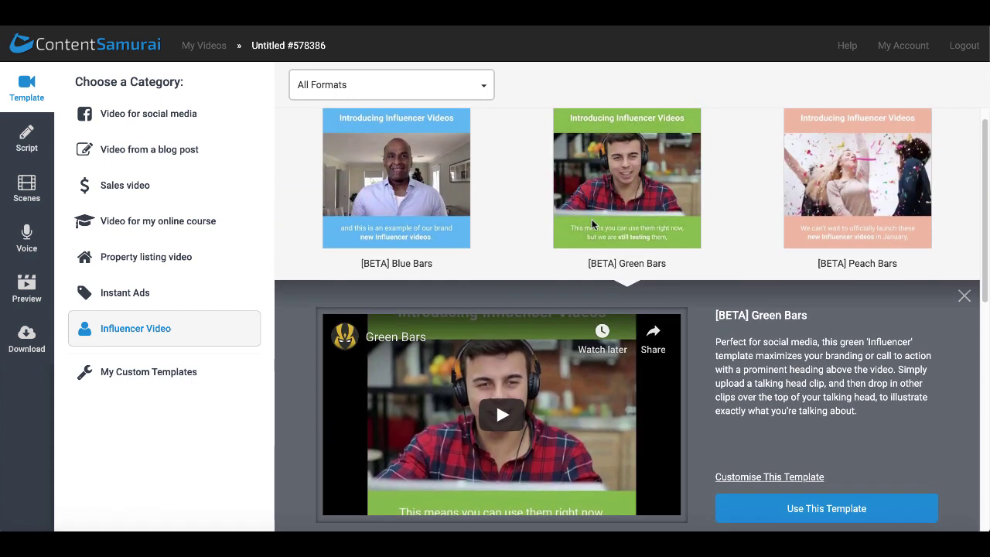
click(455, 168)
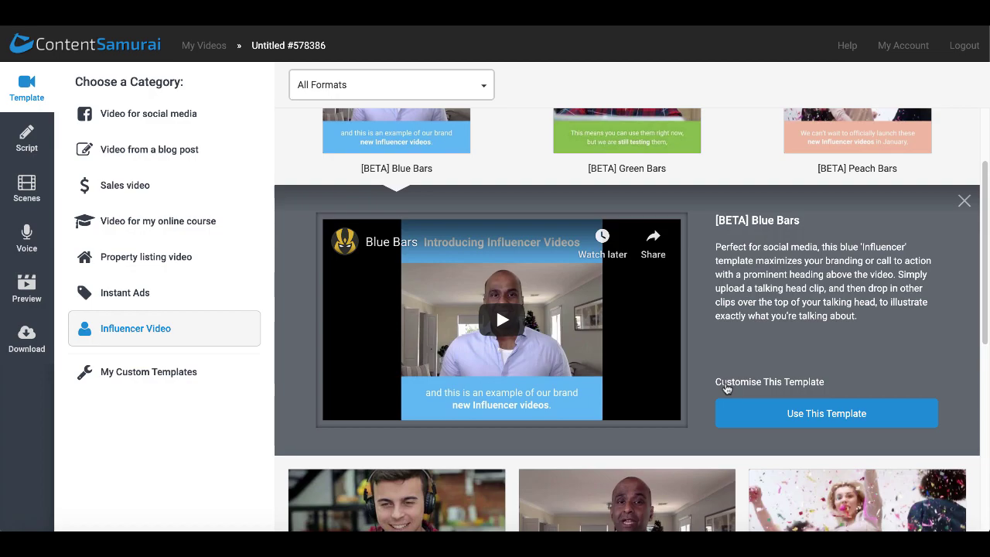
Customise Blue Bars as '30MM RED 2' with red #ff0239 bar background and save it
click(726, 383)
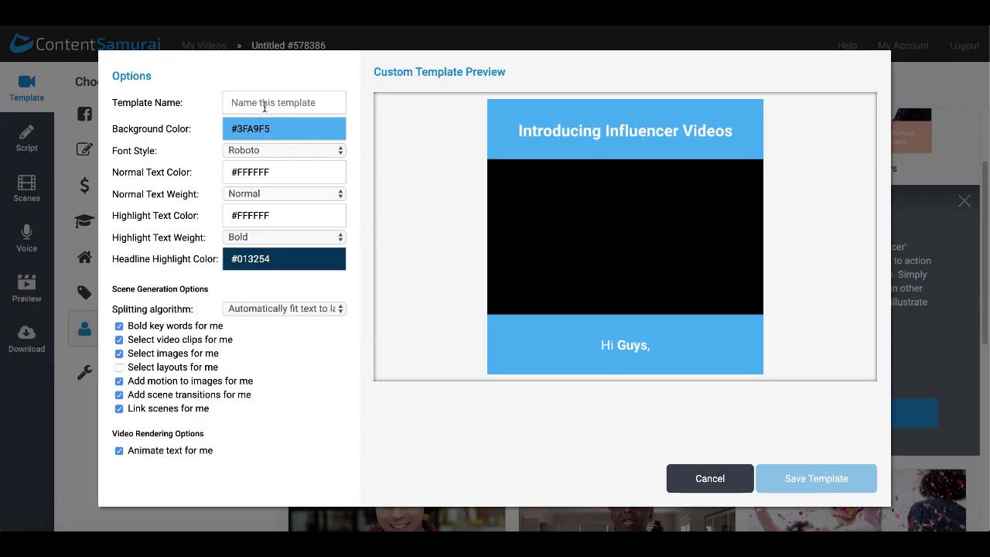
click(261, 102)
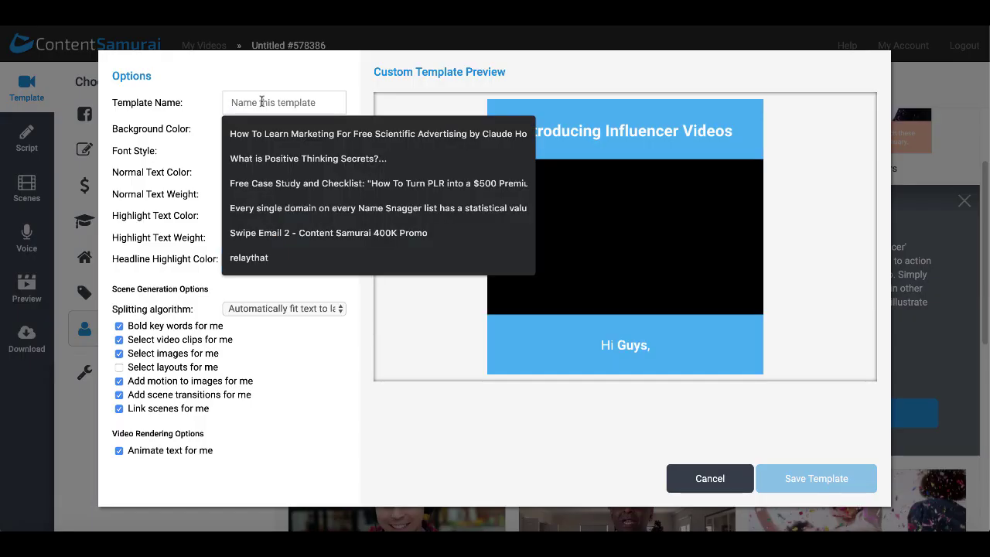
text(30)
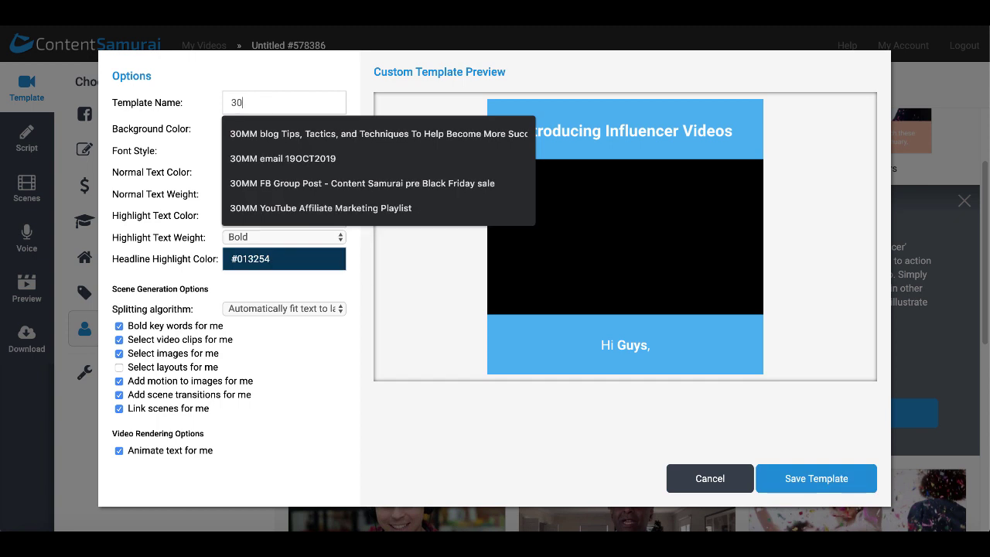
text(MM RED 2)
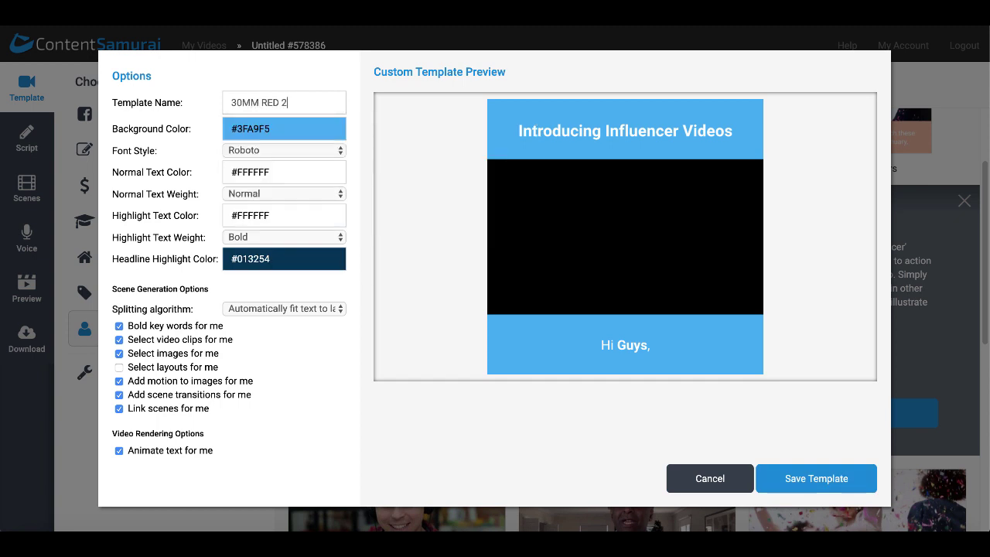
click(277, 128)
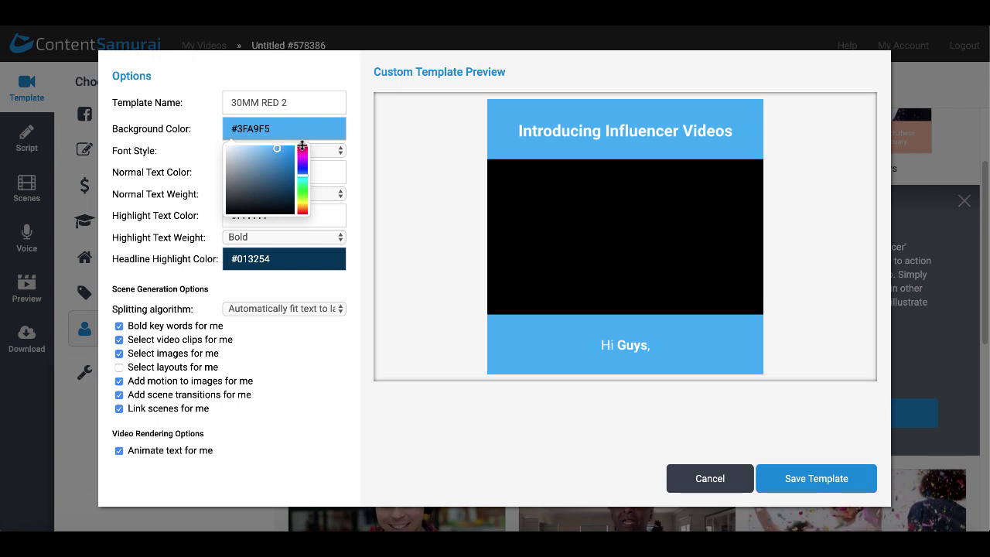
drag(302, 147, 295, 146)
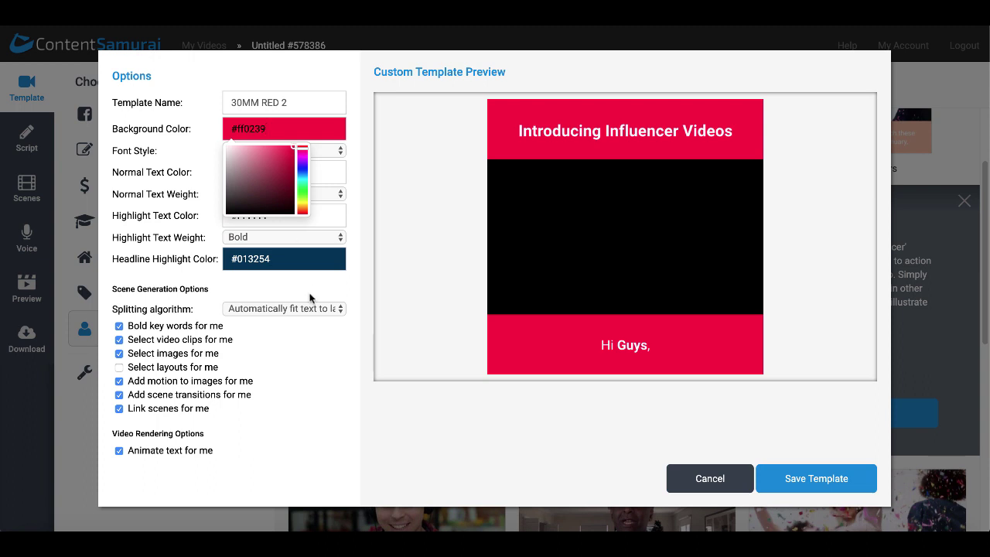
click(415, 419)
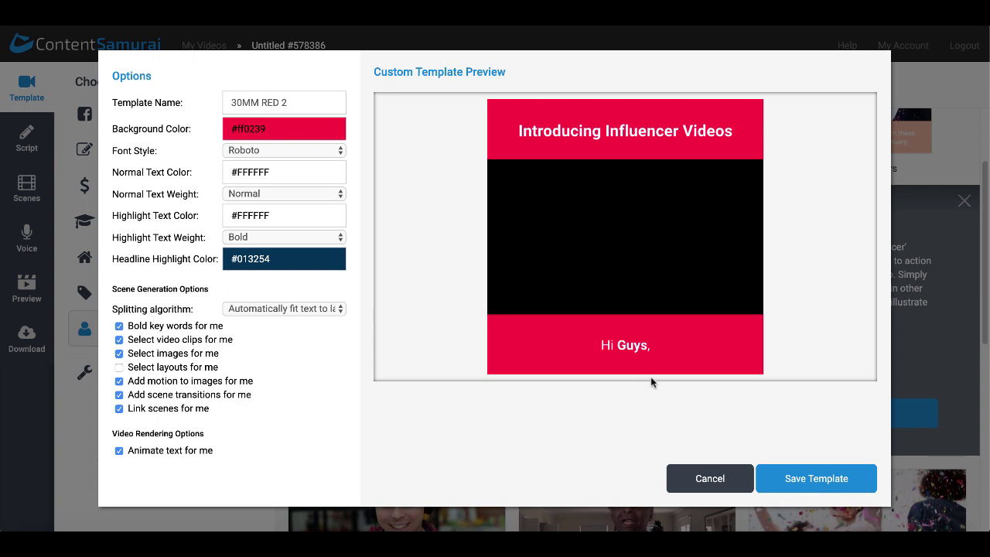
click(783, 481)
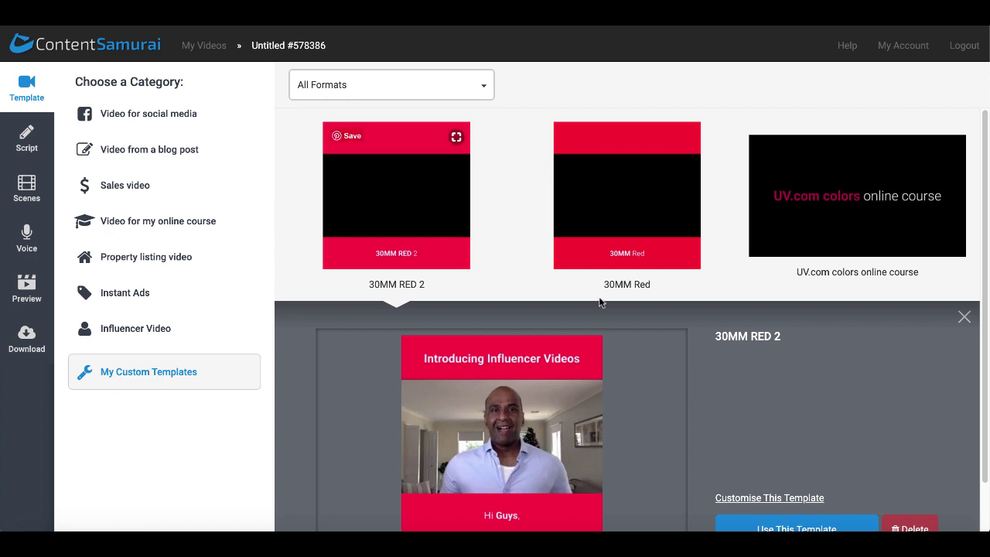
scroll(635, 317, down, 1)
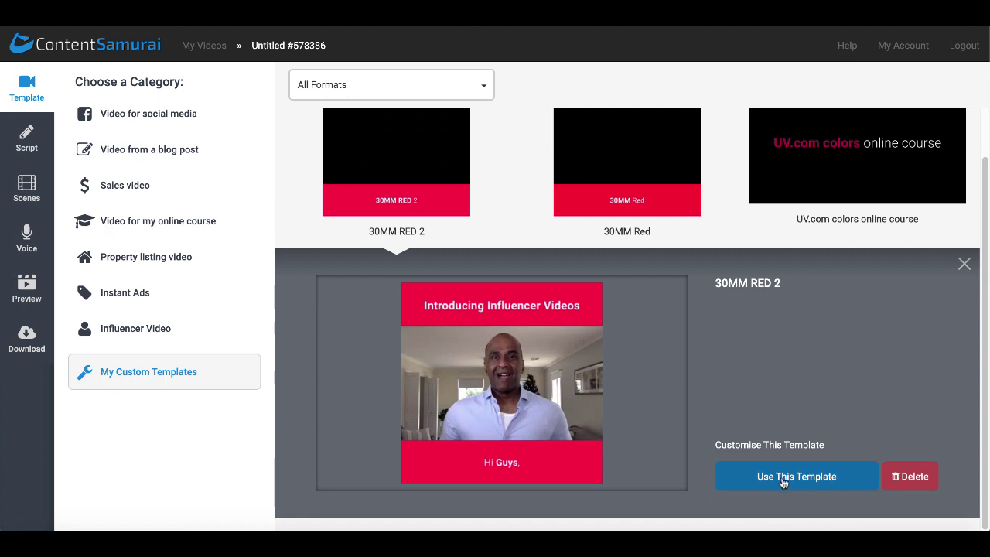
Use the 30MM RED 2 template and title the video '30MinuteMarketing.net/YouTube'
click(785, 484)
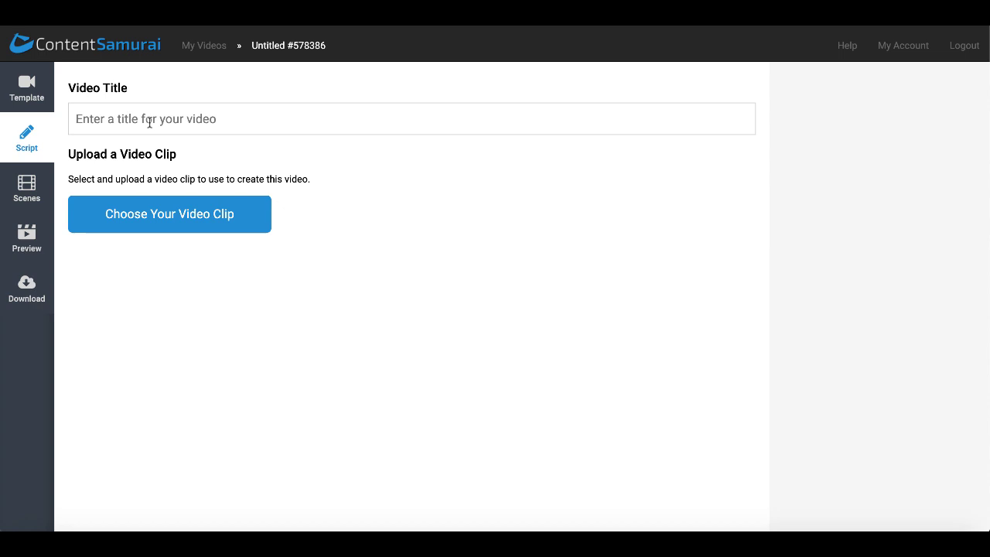
text(30MinuteMakre)
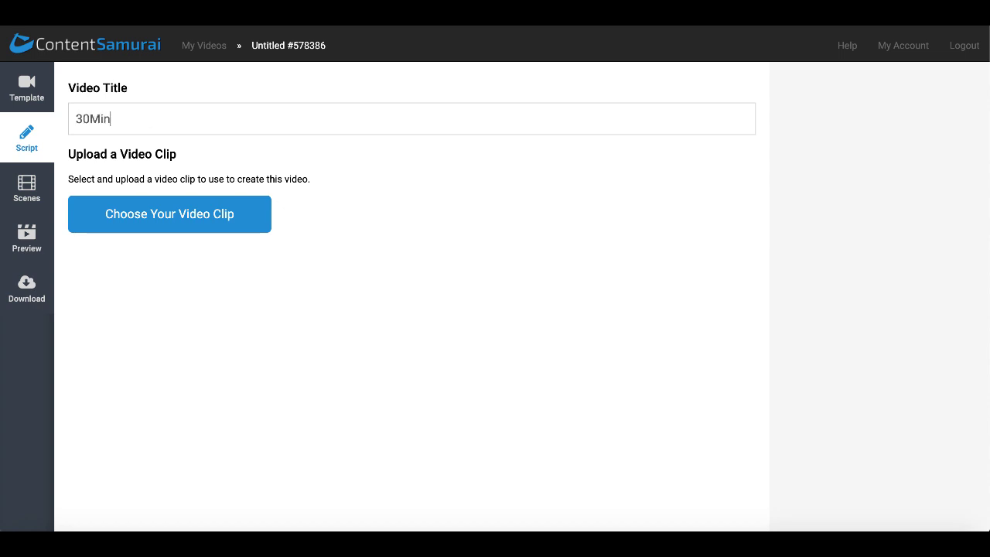
key(BackSpace)
key(BackSpace)
key(BackSpace)
text(rketing.net/You)
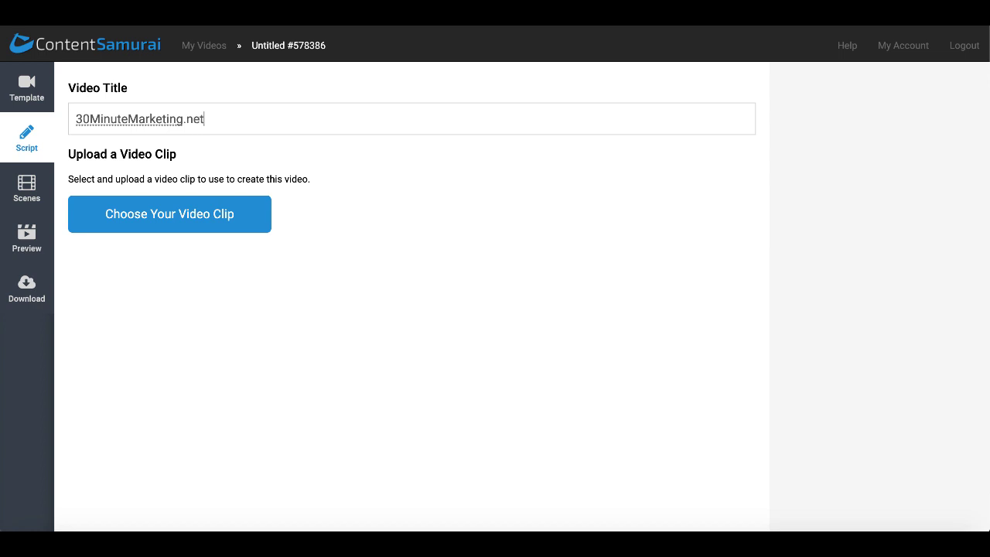
key(BackSpace)
key(BackSpace)
key(BackSpace)
key(BackSpace)
text(/you)
key(BackSpace)
key(BackSpace)
key(BackSpace)
text(YouTube)
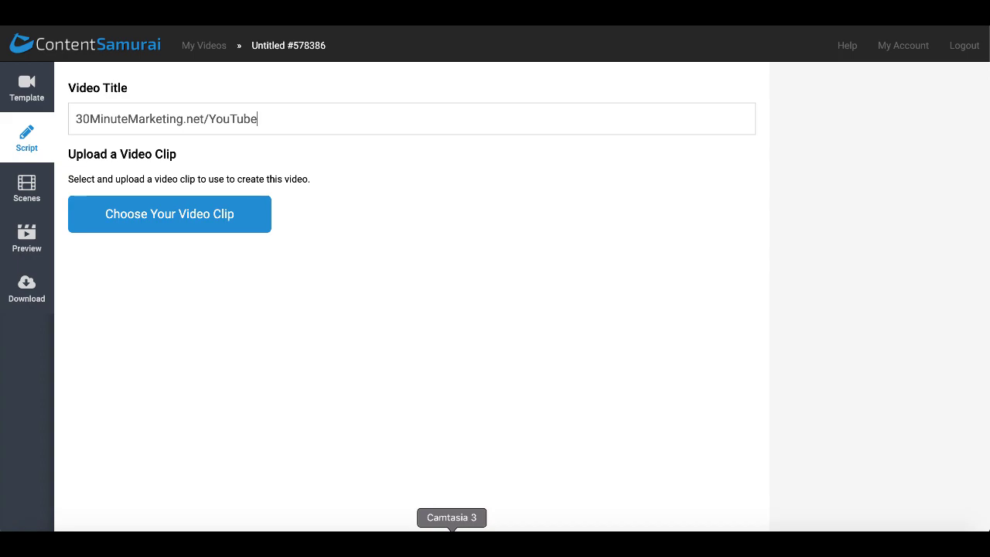
right_click(451, 531)
click(479, 415)
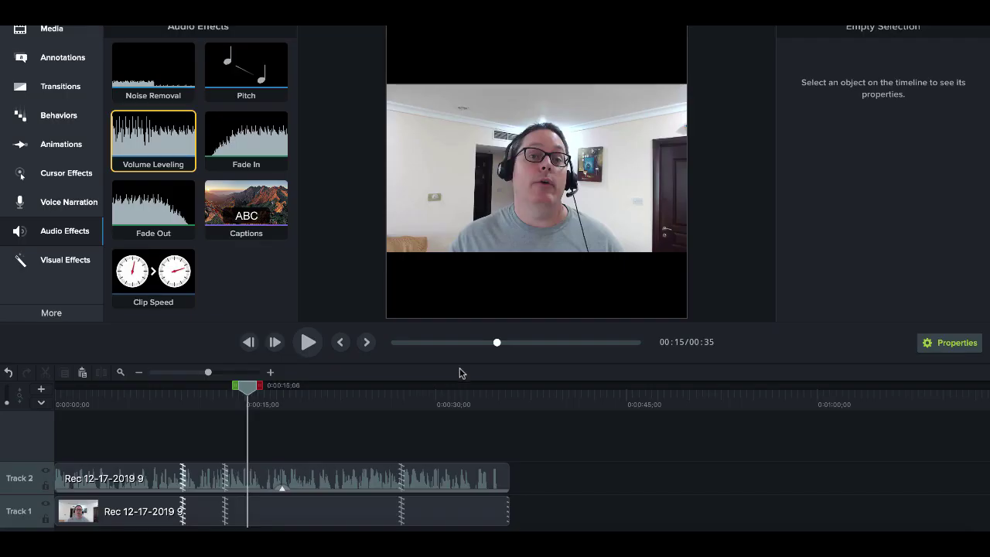
drag(248, 389, 55, 389)
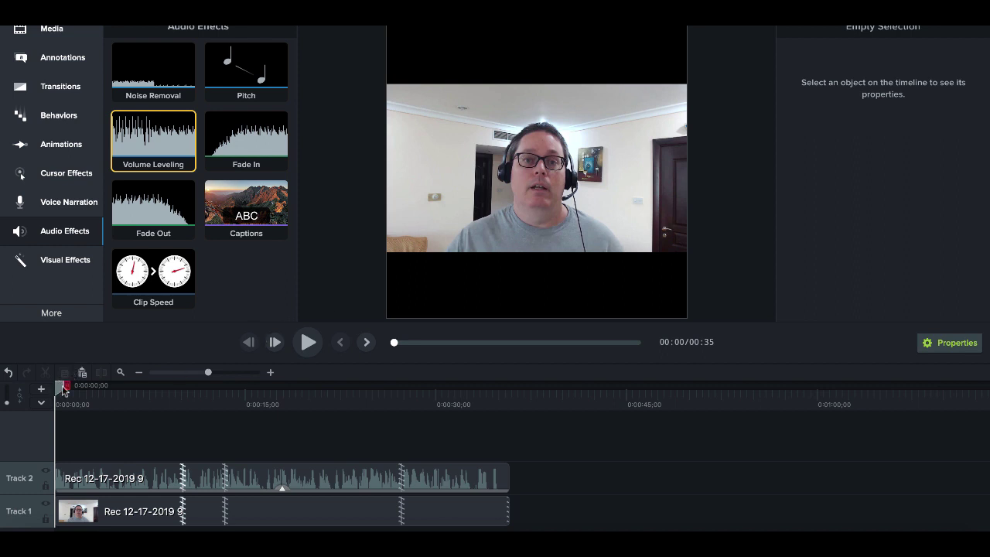
drag(62, 387, 113, 388)
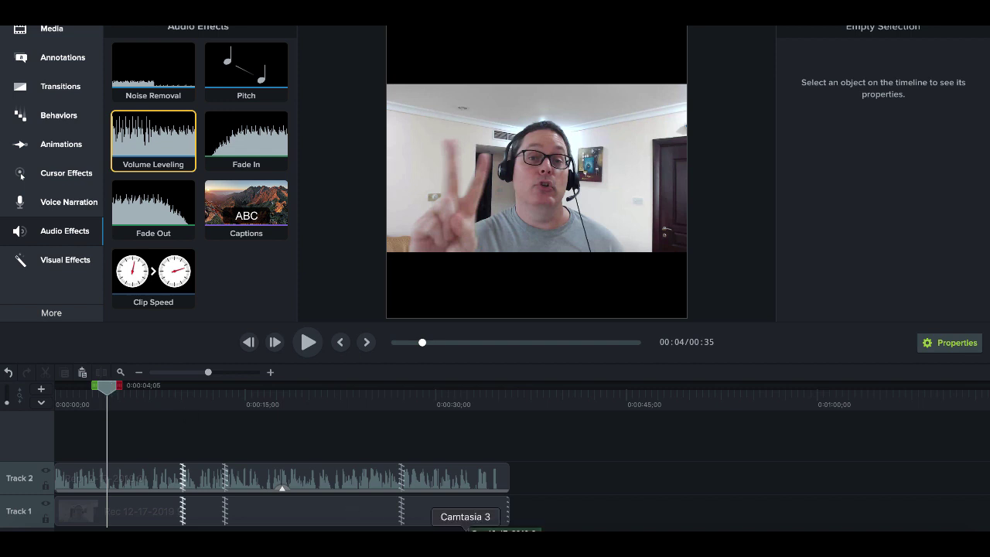
click(101, 540)
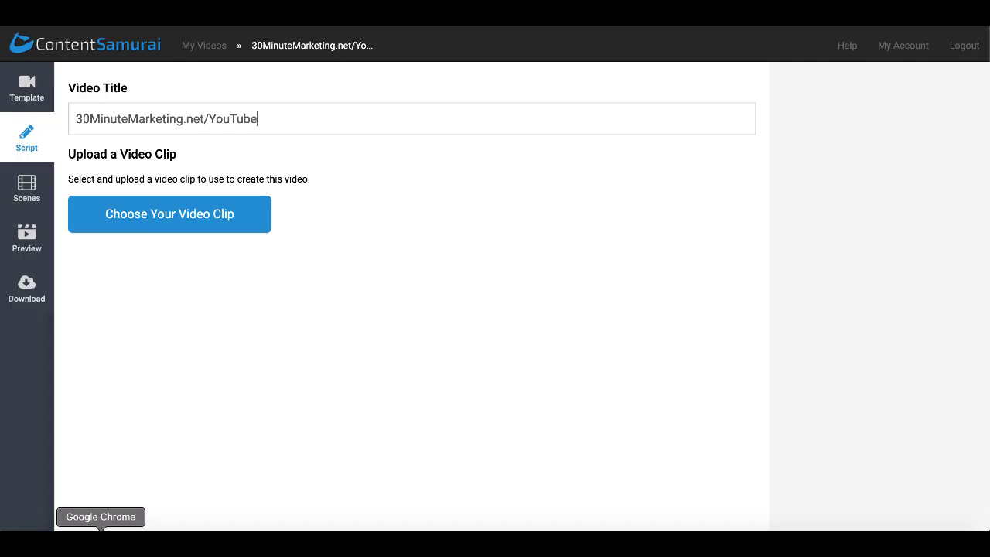
Upload https30minutemarketingnetyoutube.mp4 from Downloads as the video clip, then switch to Camtasia 3
click(193, 225)
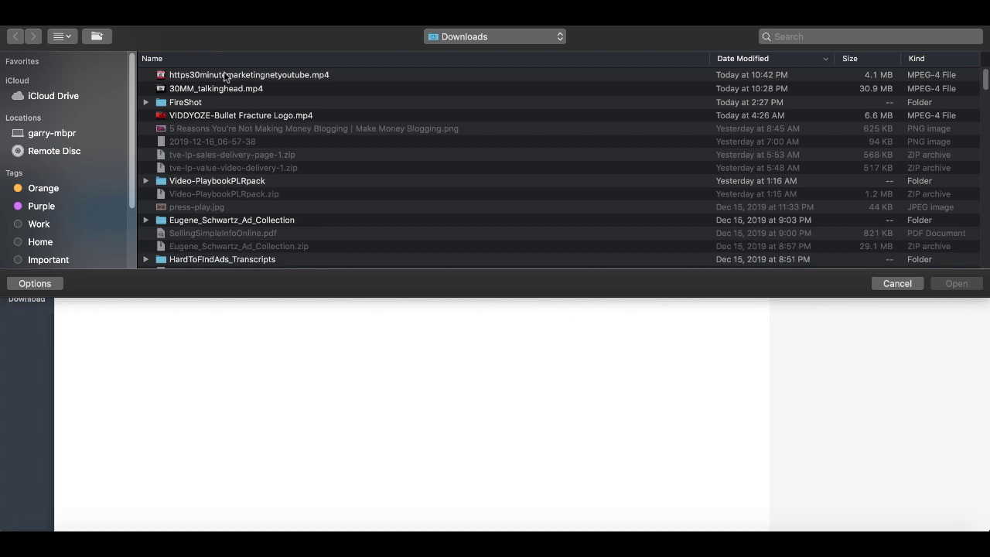
double_click(228, 74)
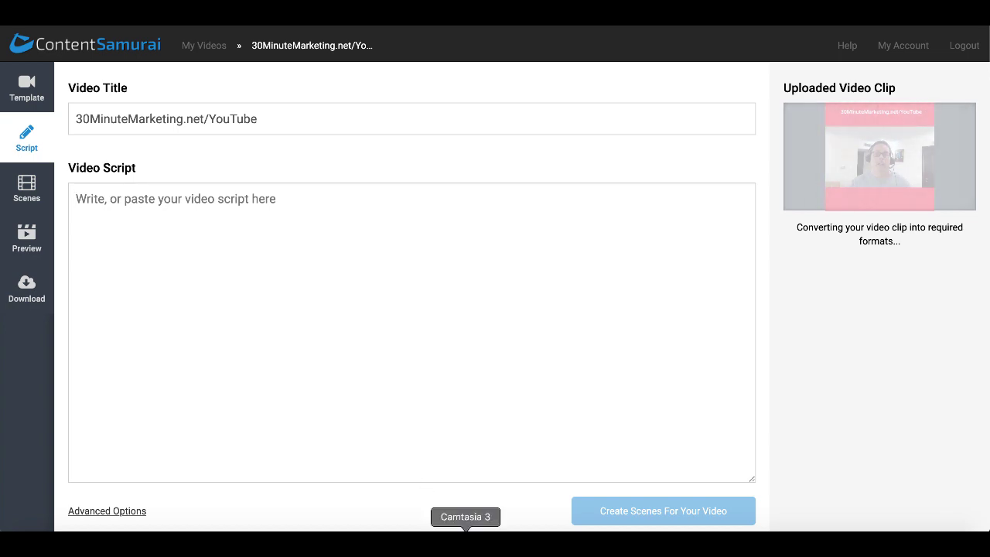
click(466, 542)
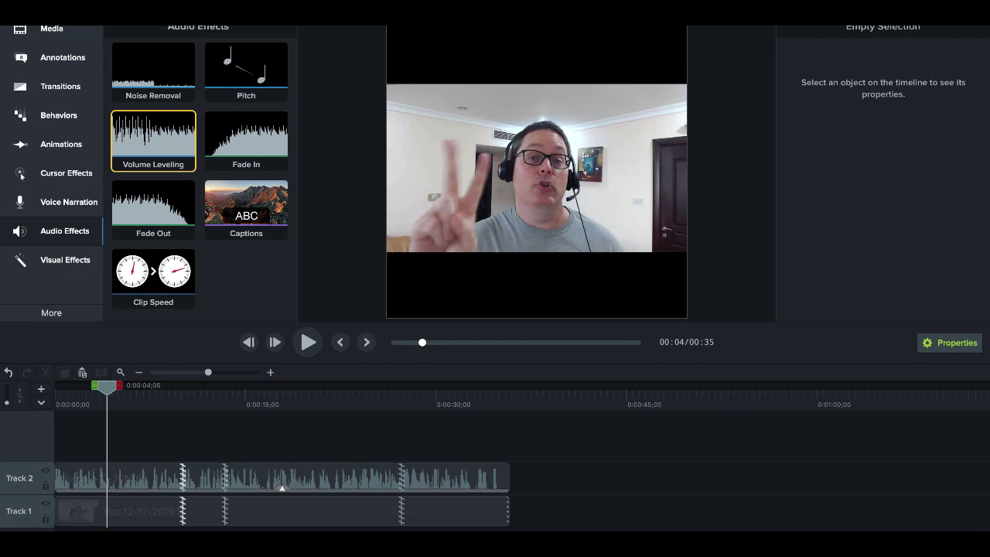
View Camtasia's Share destinations, then switch to Chrome's 'Content Samurai Talking Head Video' page
click(910, 12)
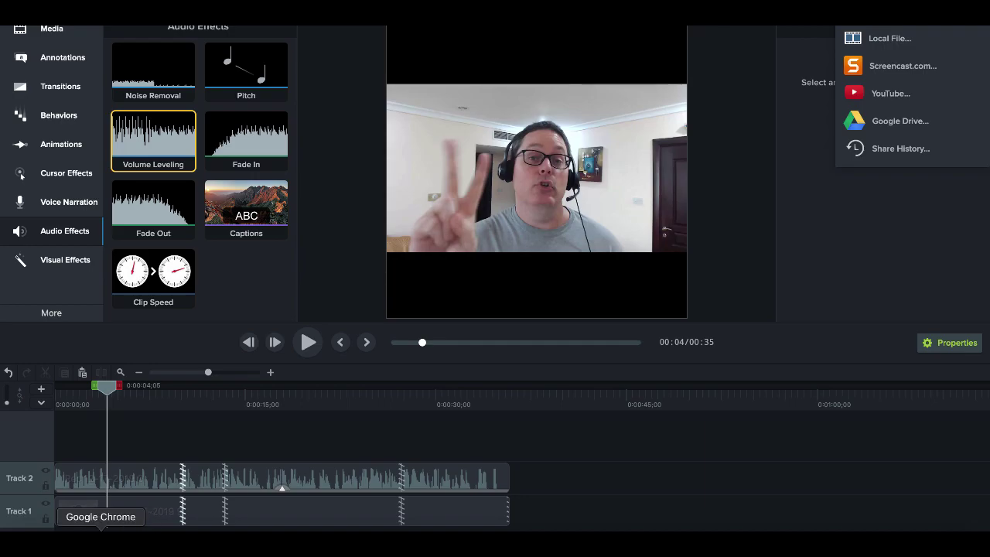
click(100, 541)
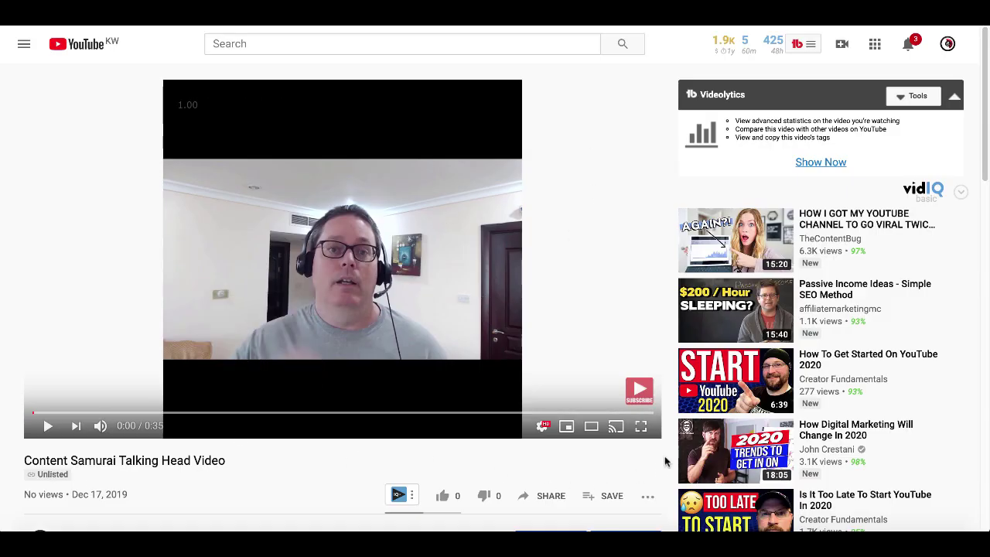
Open the YouTube video's transcript with timestamps hidden
click(648, 501)
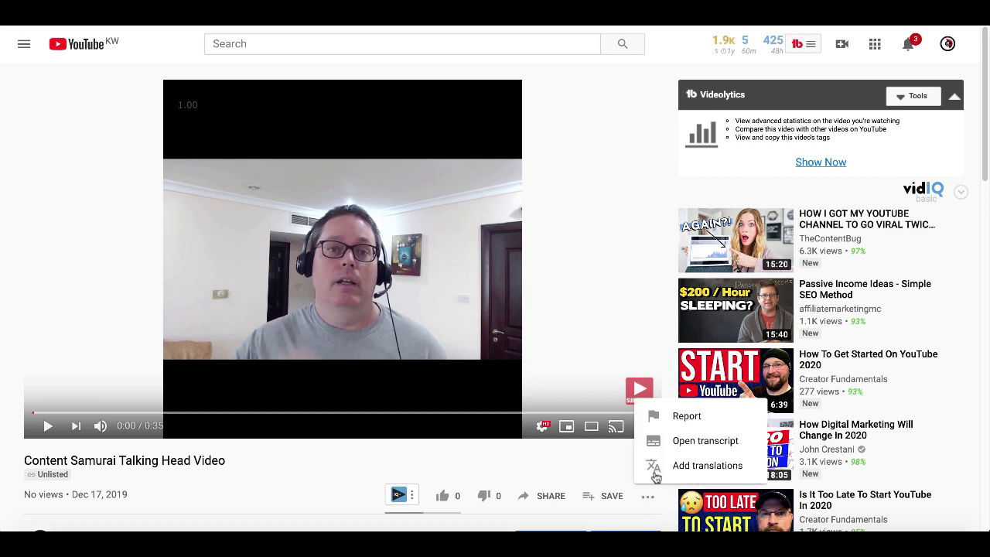
click(664, 445)
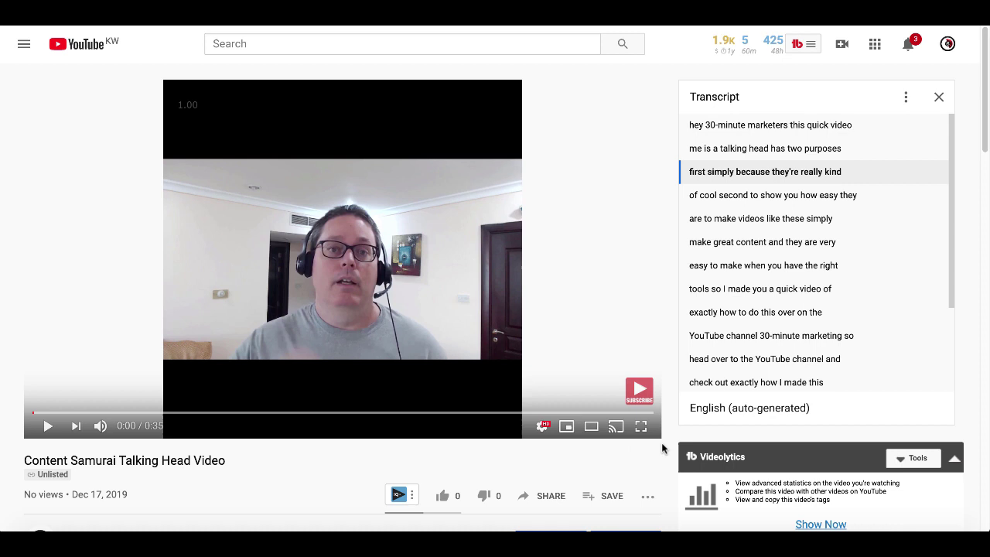
click(906, 101)
click(878, 129)
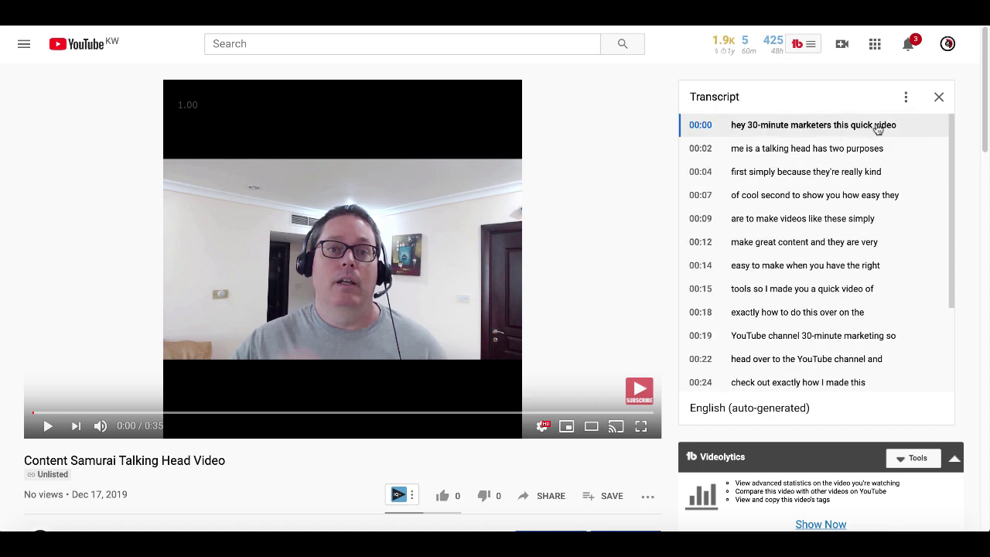
click(907, 99)
click(882, 129)
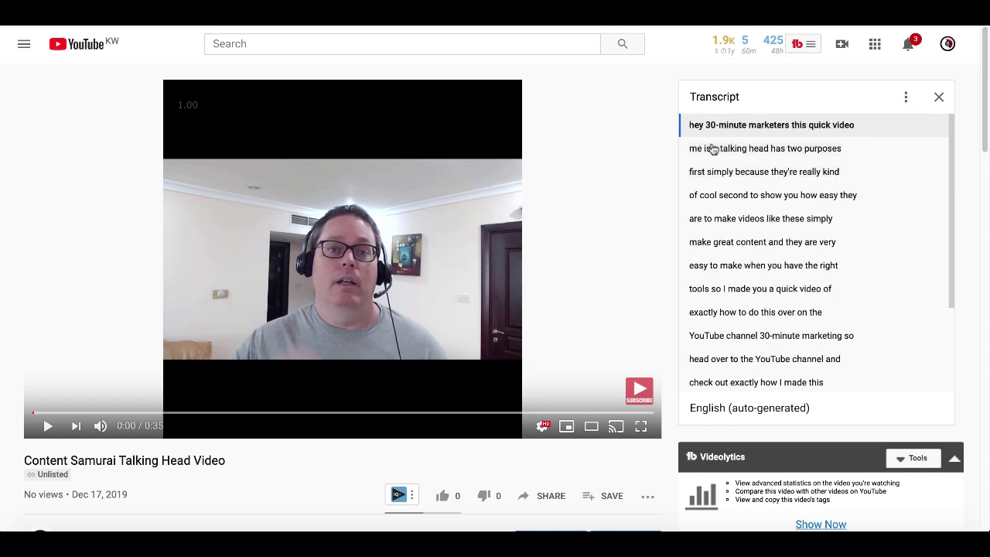
Select the whole transcript from 'hey 30-minute marketers' to 'bye' and copy it
drag(692, 133, 817, 375)
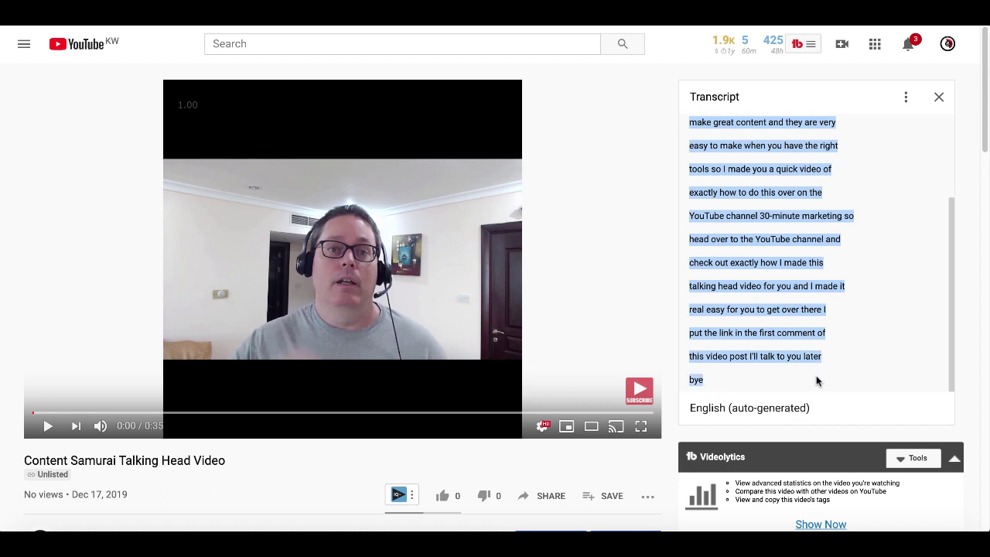
right_click(757, 310)
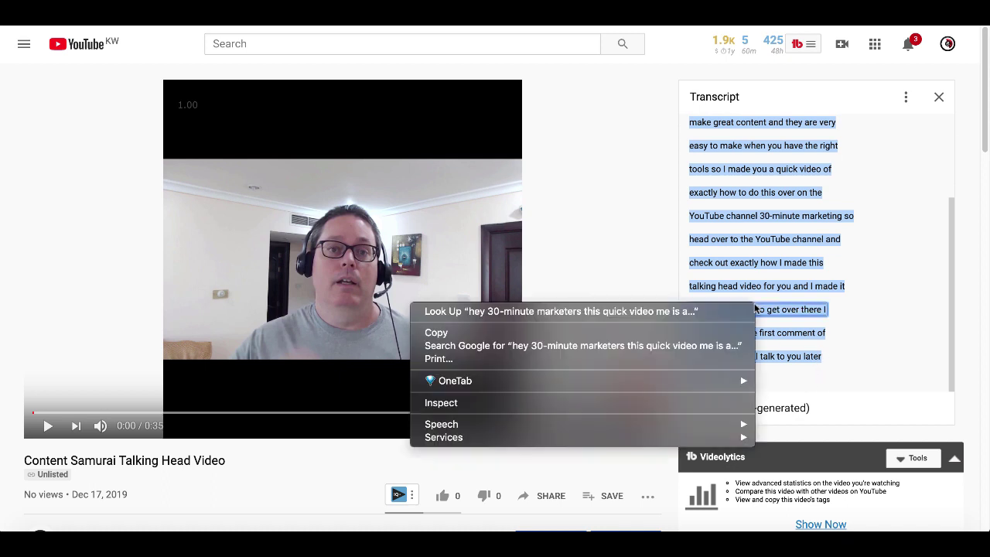
click(634, 331)
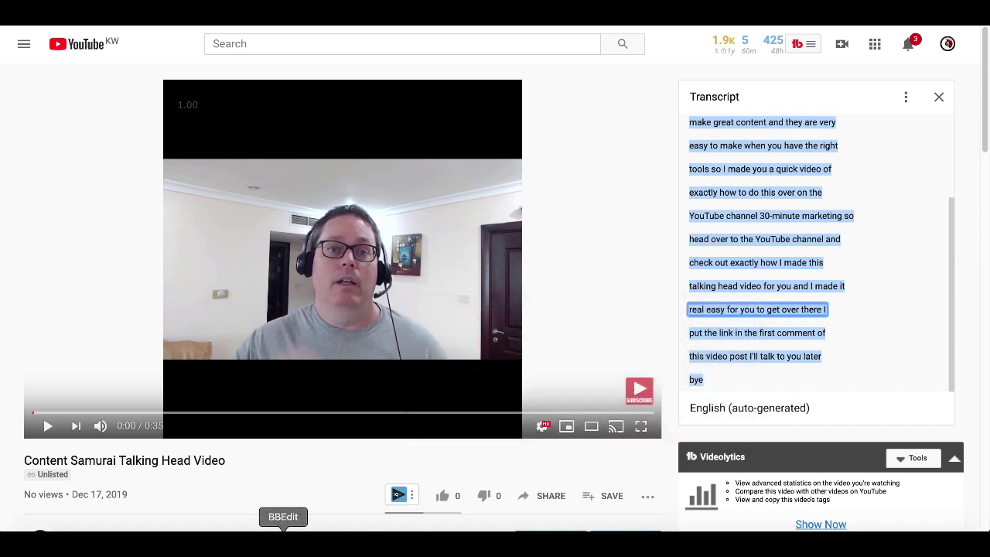
Paste the copied transcript into BBEdit below the written script
click(284, 542)
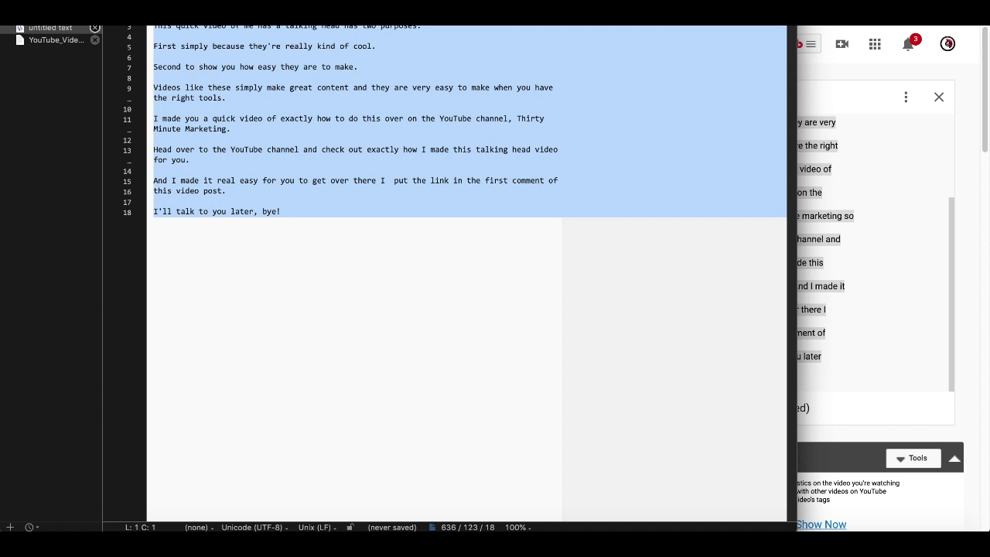
drag(280, 0, 286, 34)
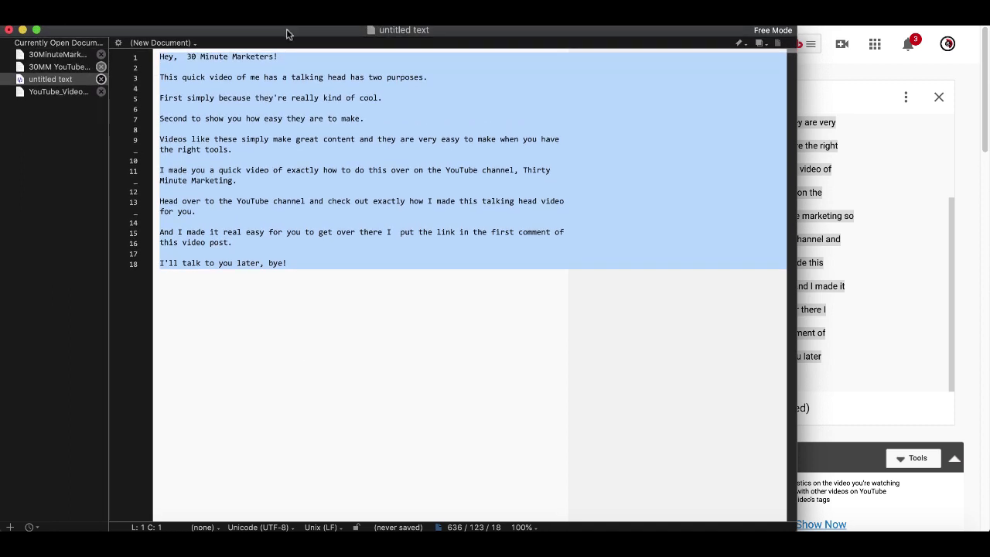
click(301, 267)
key(Return)
key(Return)
key(Return)
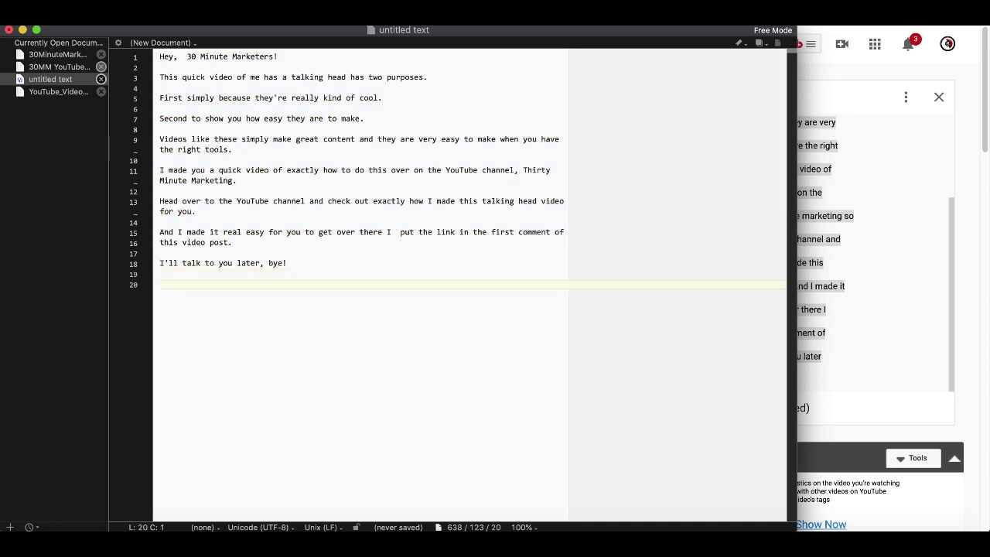
key(super+v)
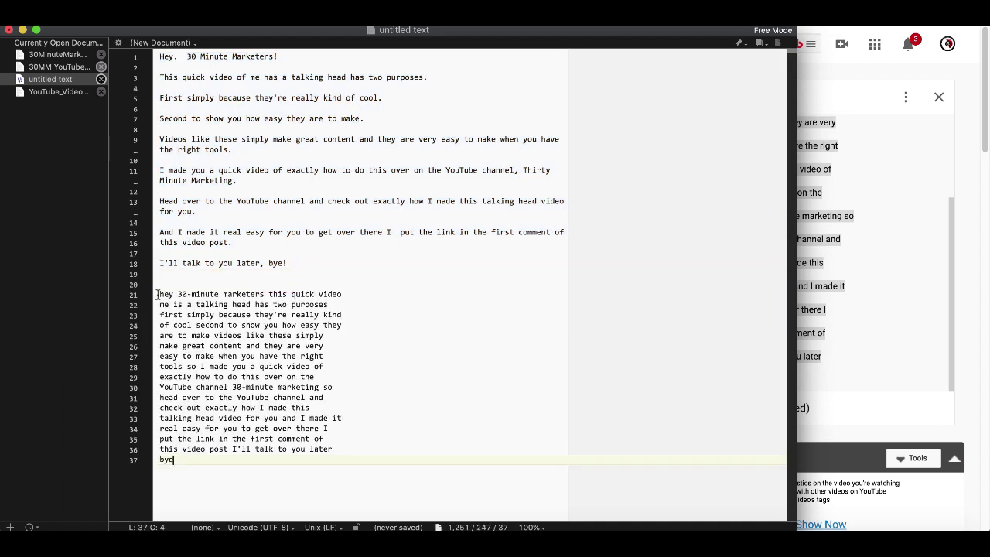
Copy the written script in lines 1–18
drag(157, 294, 291, 466)
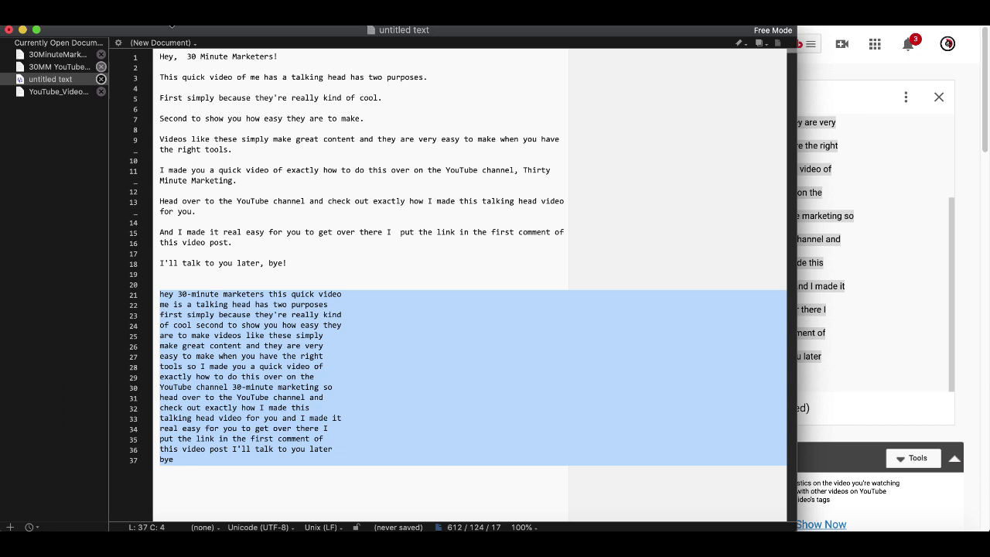
drag(157, 56, 299, 265)
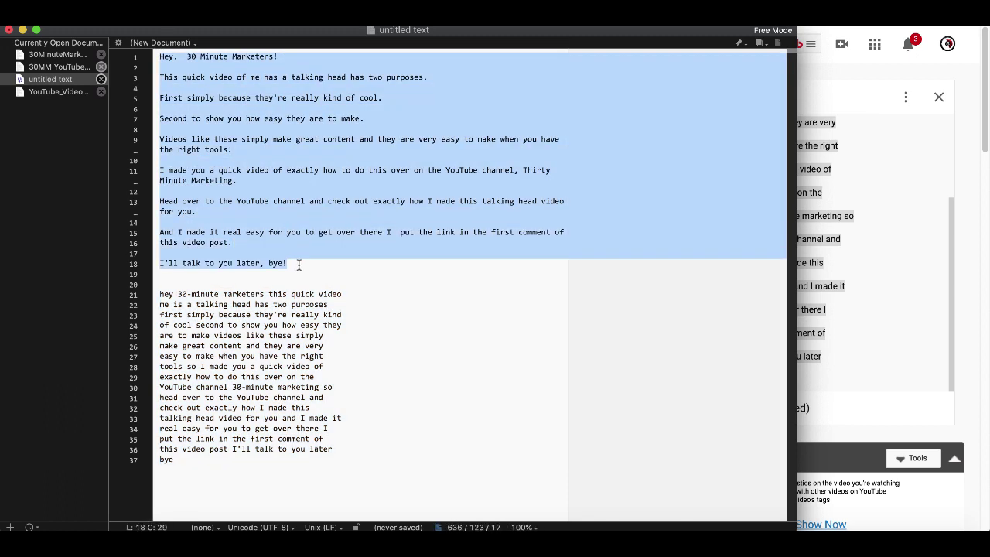
right_click(228, 177)
click(259, 214)
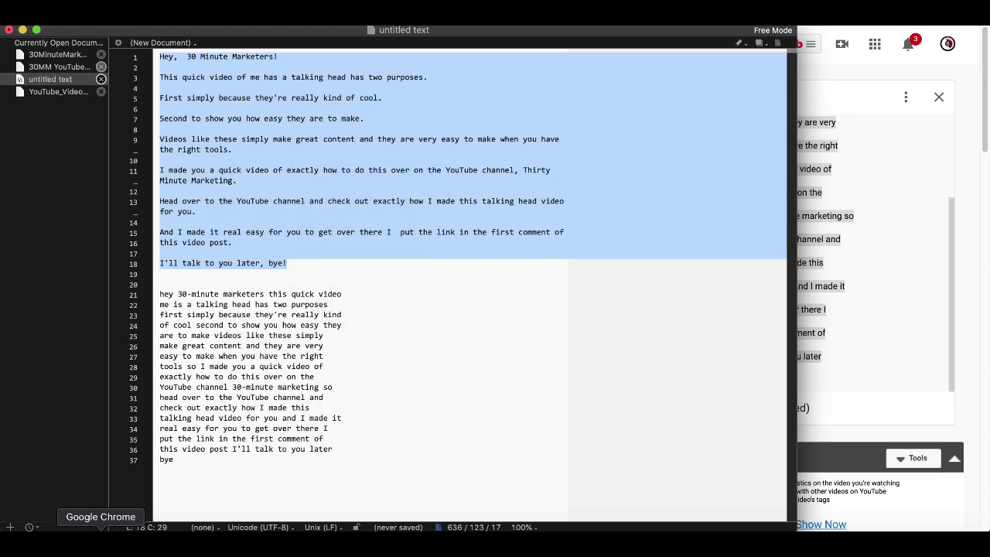
Paste the written script into the Video Script box and generate 13 scenes from it
click(100, 532)
right_click(90, 198)
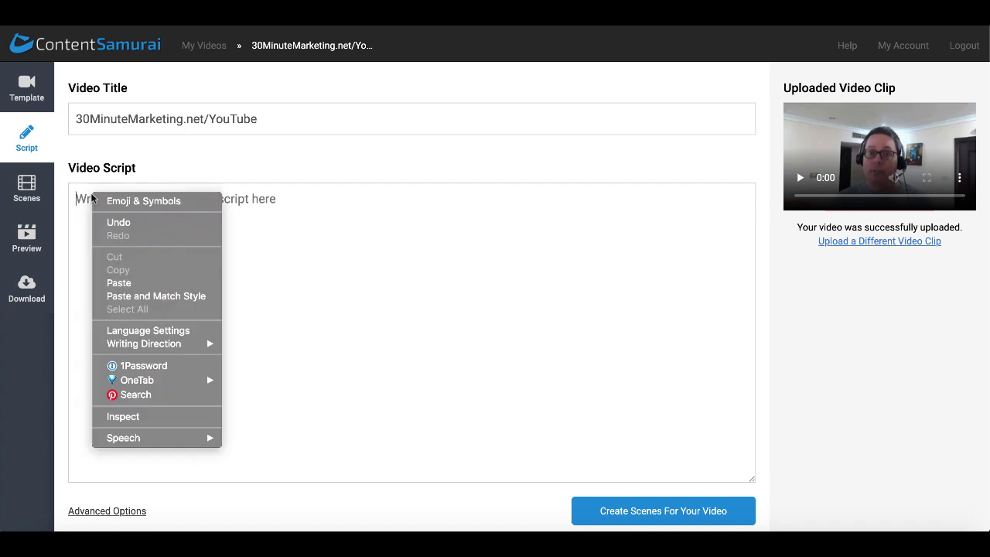
click(120, 283)
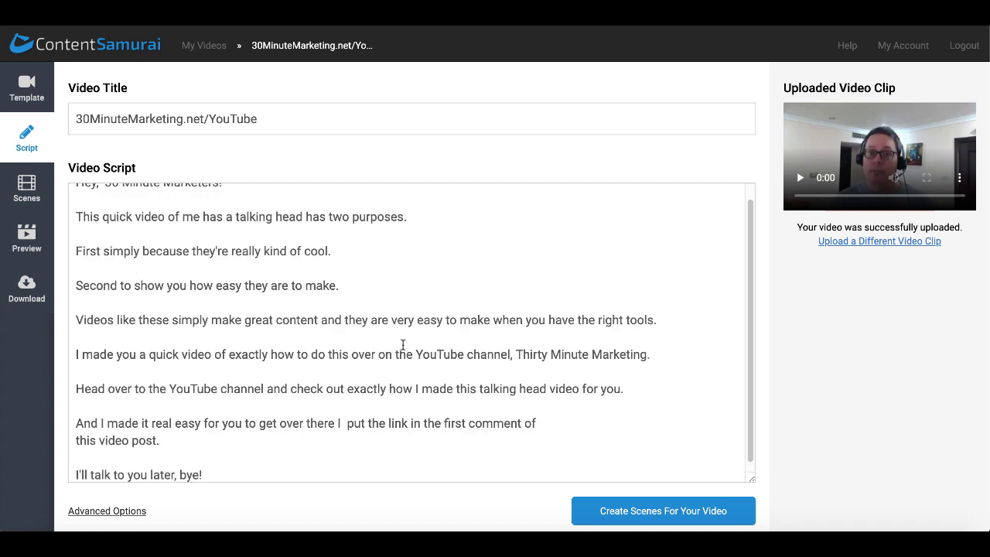
scroll(403, 345, up, 1)
scroll(402, 344, down, 2)
scroll(403, 344, up, 2)
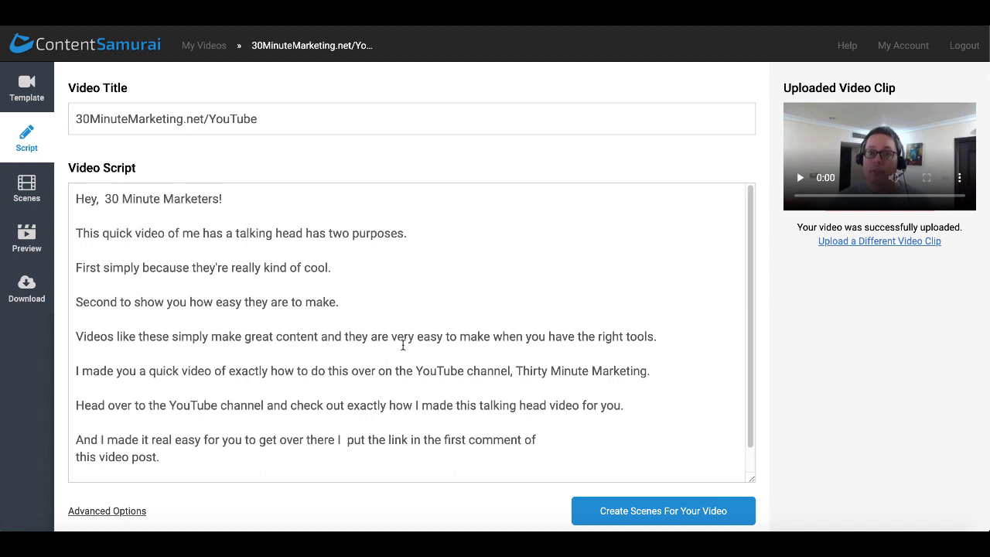
scroll(402, 344, down, 2)
scroll(402, 344, up, 2)
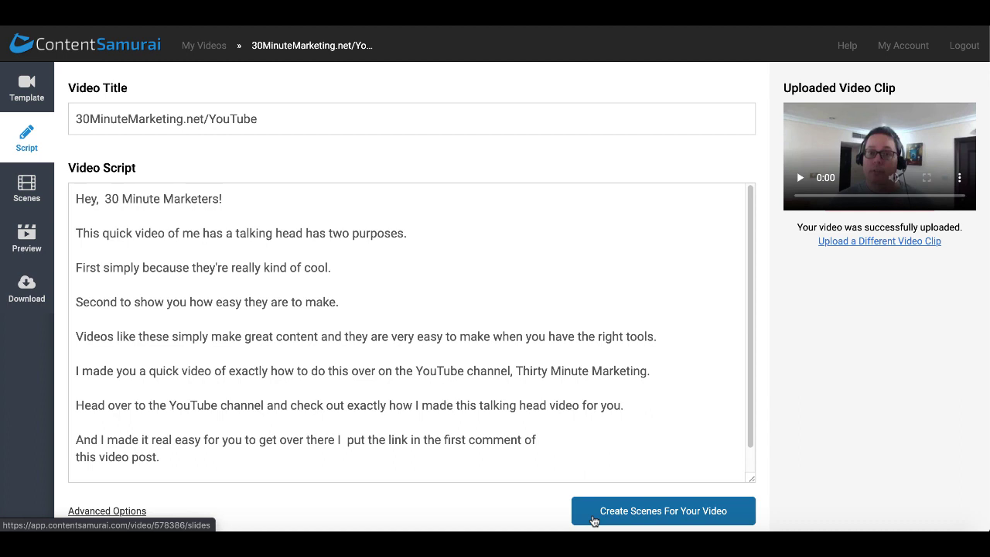
click(594, 519)
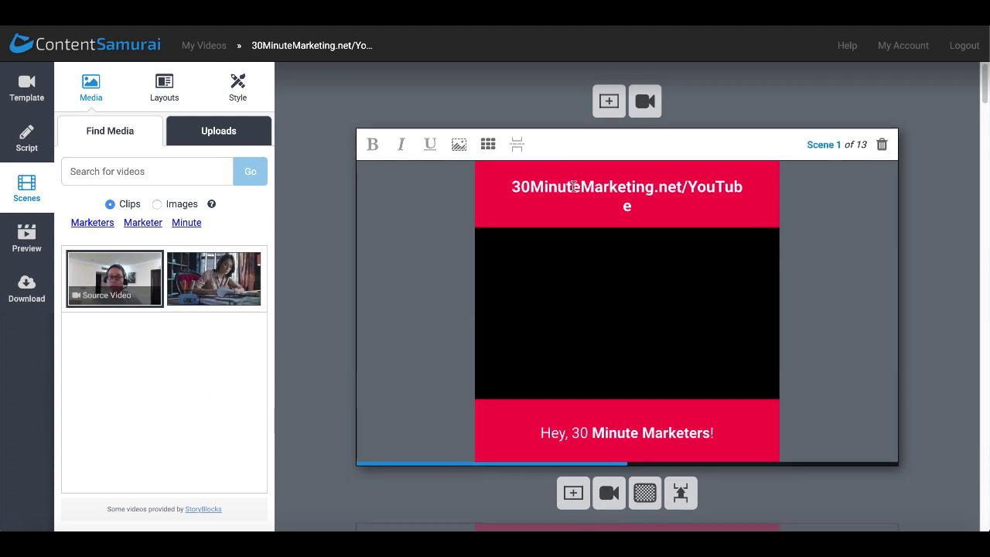
Remove the leading character from the Scene 1 heading '30MinuteMarketing.net/YouTube' so it fits one line
click(573, 186)
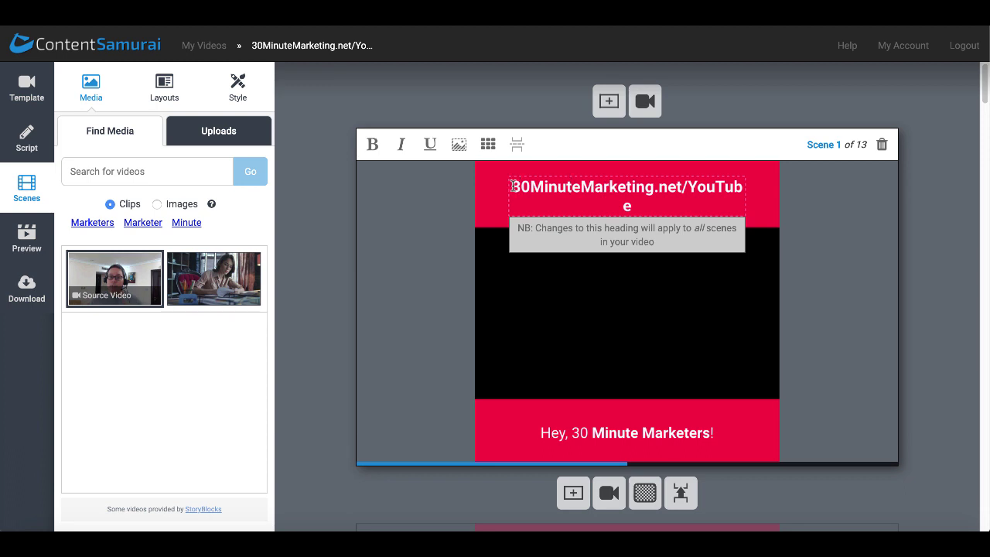
key(Delete)
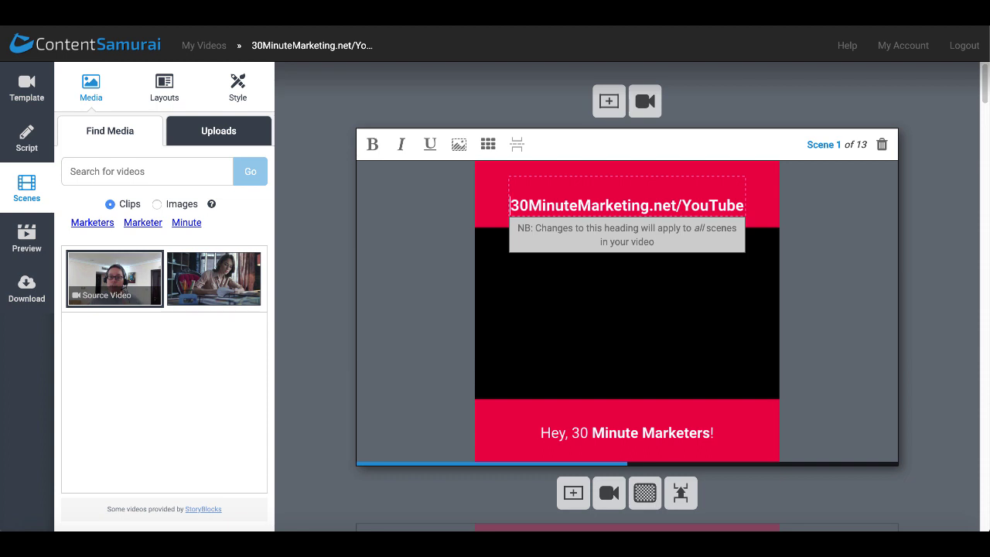
key(ctrl+z)
key(Delete)
click(814, 239)
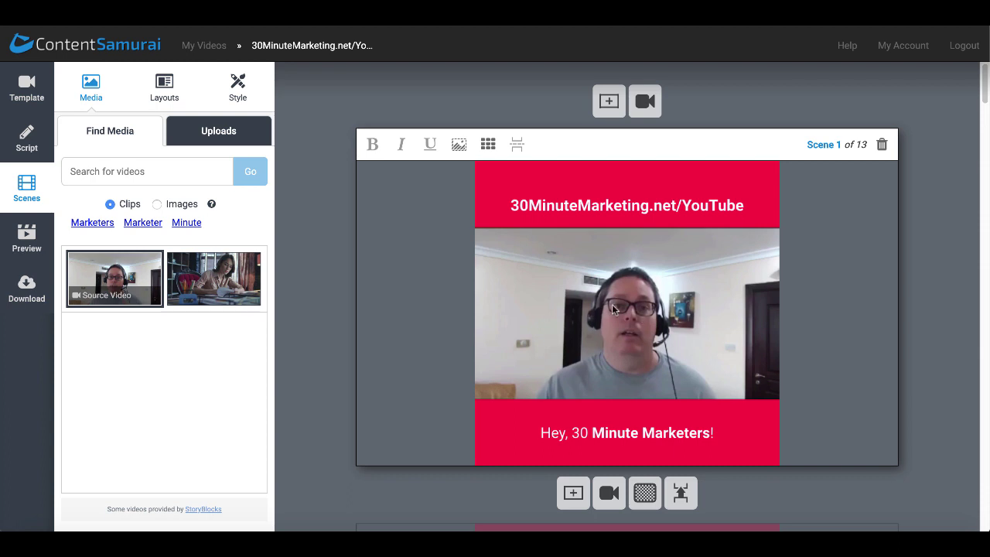
Scroll the storyboard down to scene 6 of 13, whose caption mentions the right tools
scroll(414, 312, down, 10)
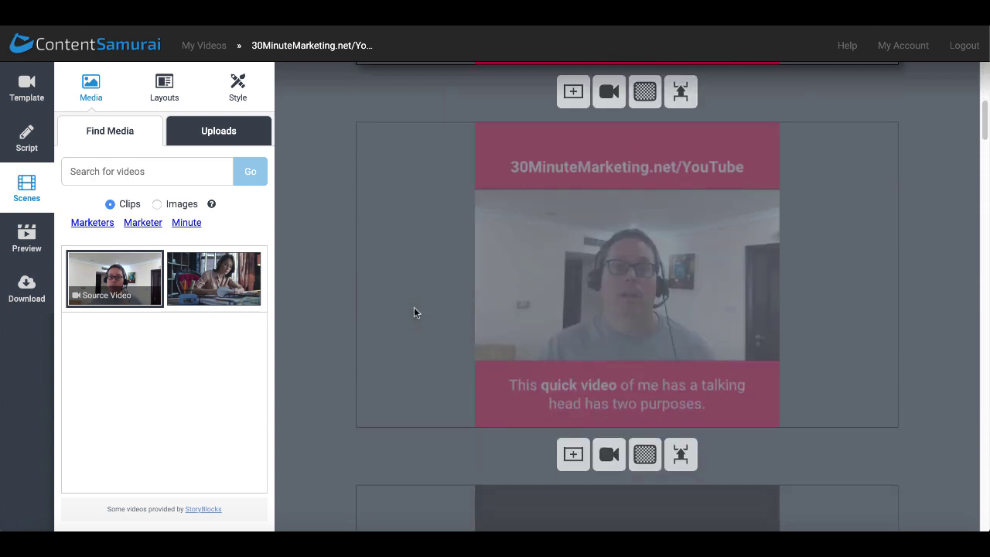
scroll(414, 312, down, 2)
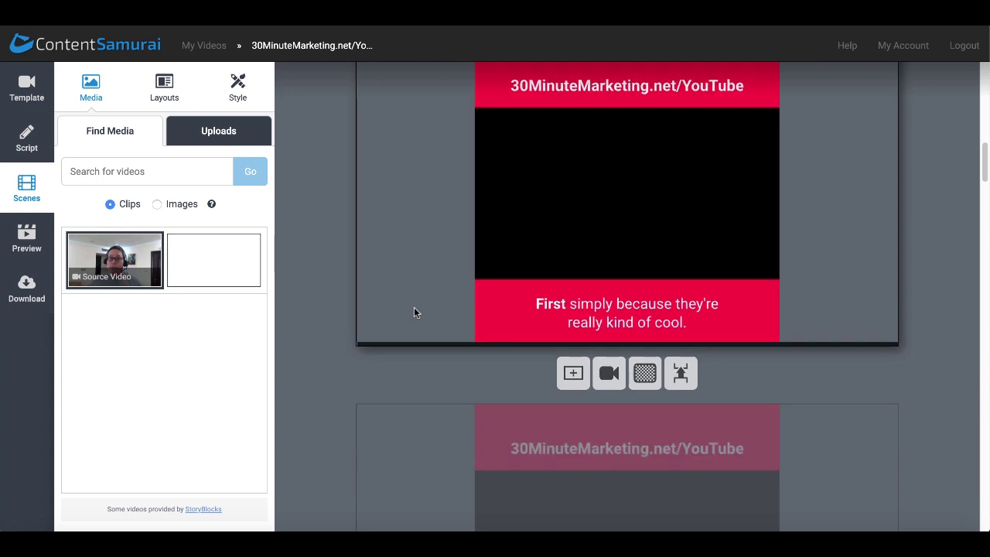
scroll(414, 312, up, 3)
scroll(414, 308, up, 5)
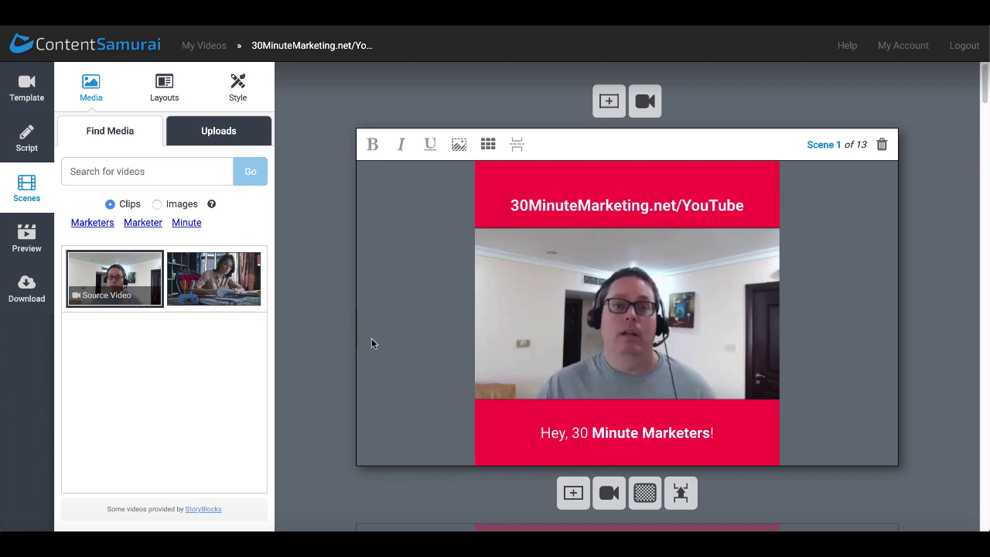
scroll(371, 341, down, 3)
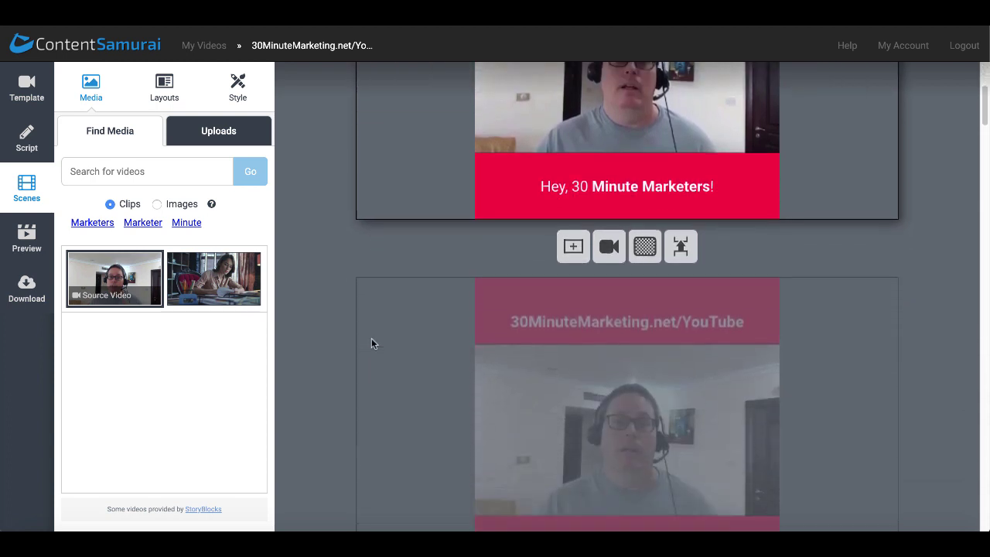
scroll(372, 344, down, 4)
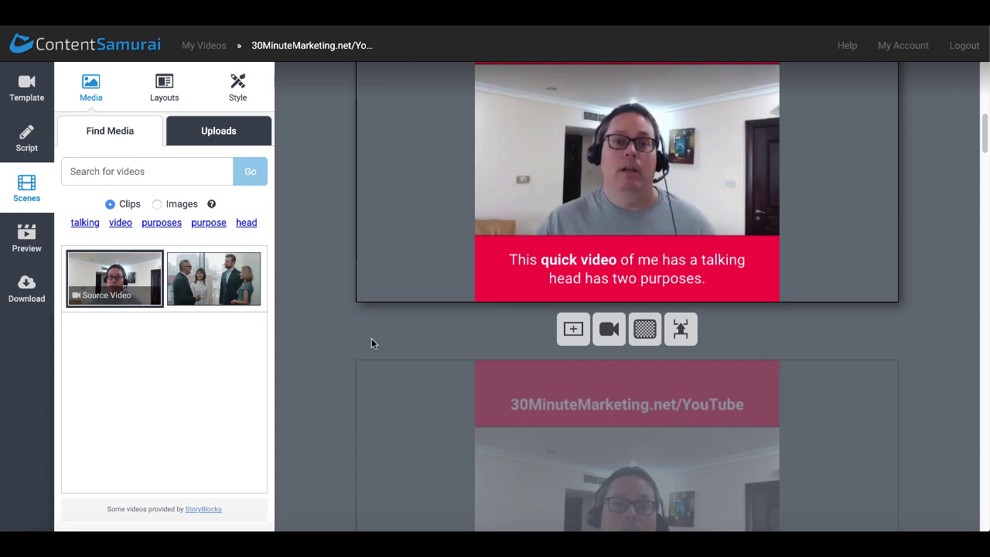
scroll(430, 333, up, 7)
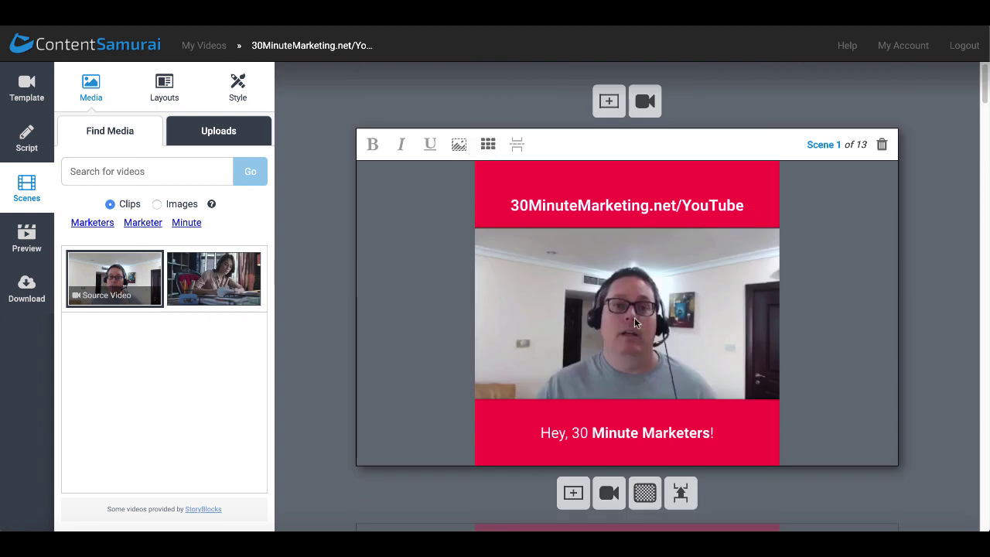
scroll(410, 344, down, 4)
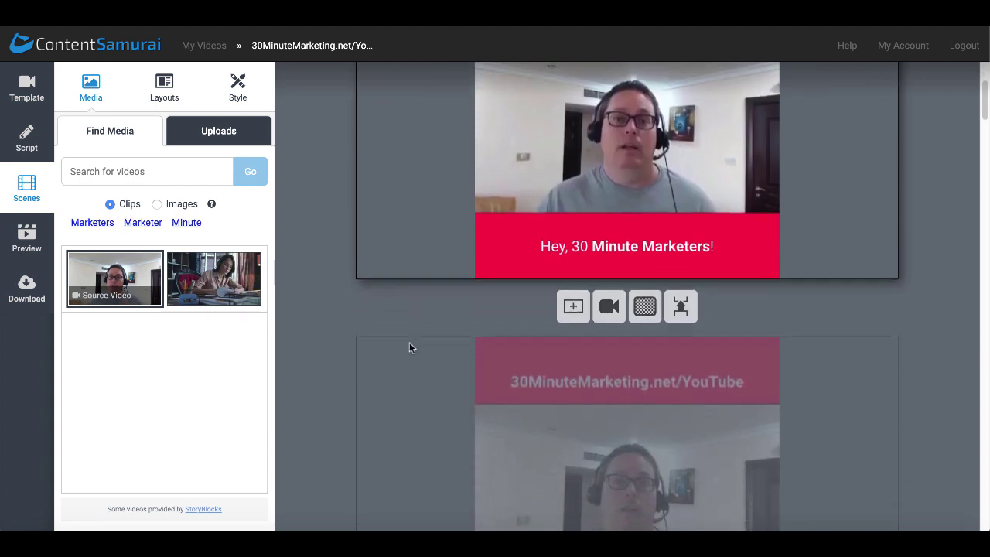
scroll(409, 348, down, 3)
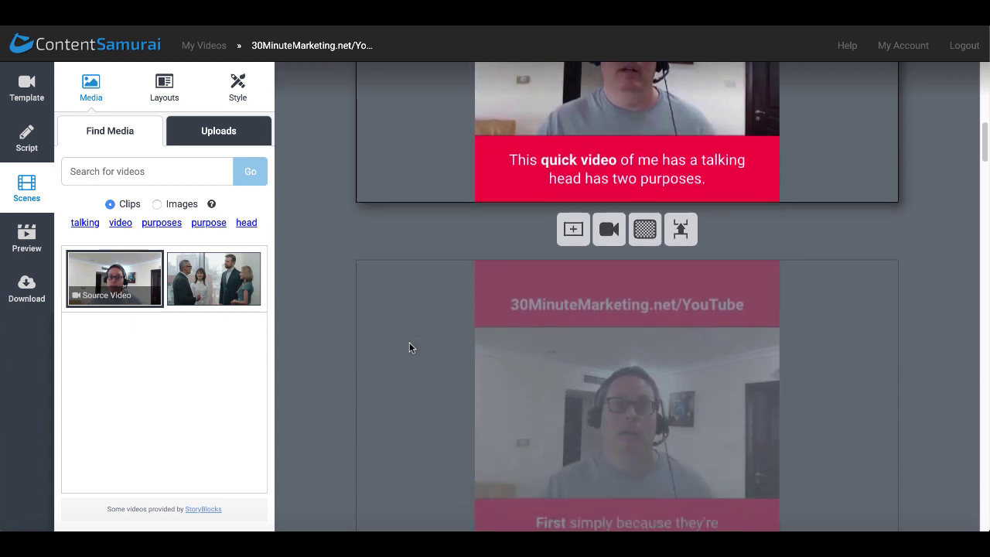
scroll(409, 347, down, 3)
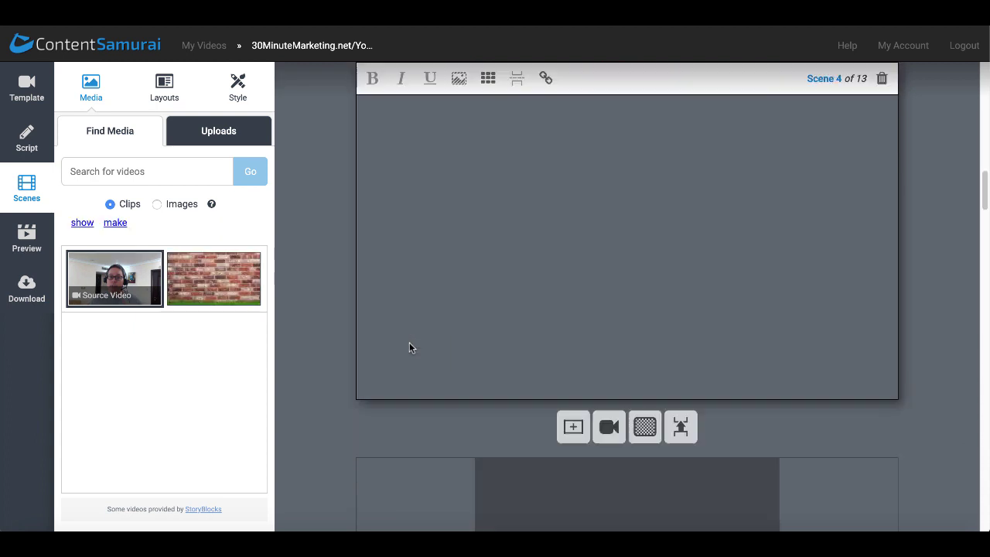
scroll(409, 343, down, 6)
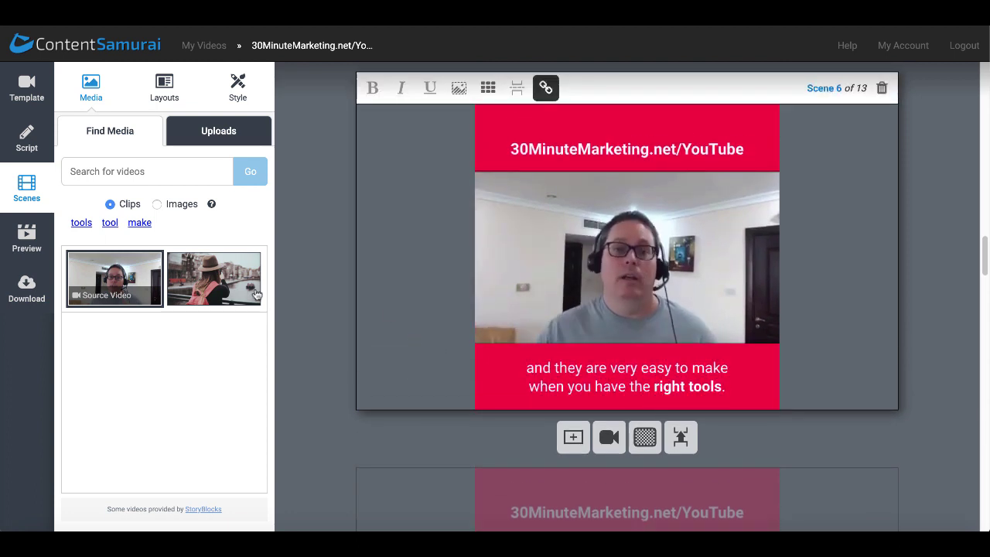
Search scene 6's stock clips for 'vi' instead of the keyword 'tools'
click(82, 223)
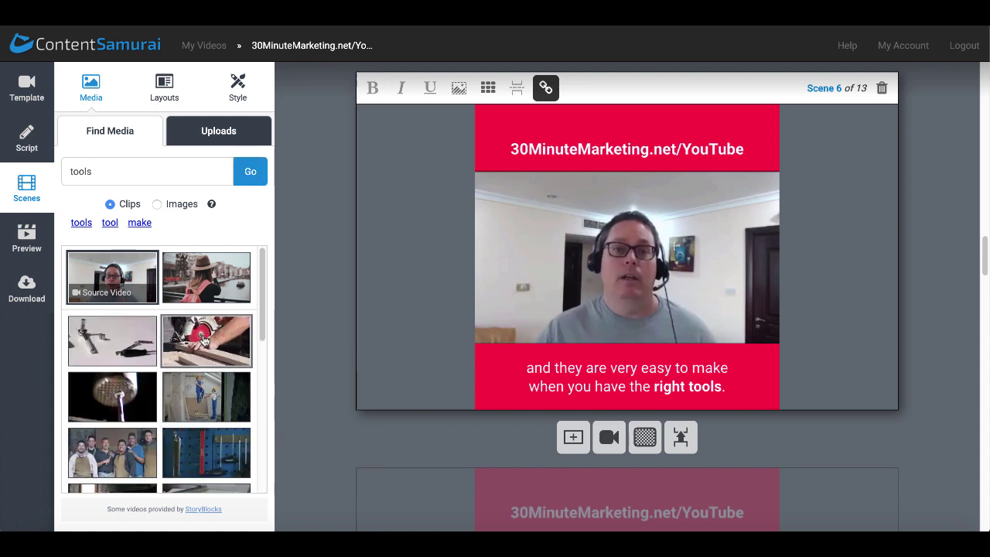
double_click(98, 177)
text(video)
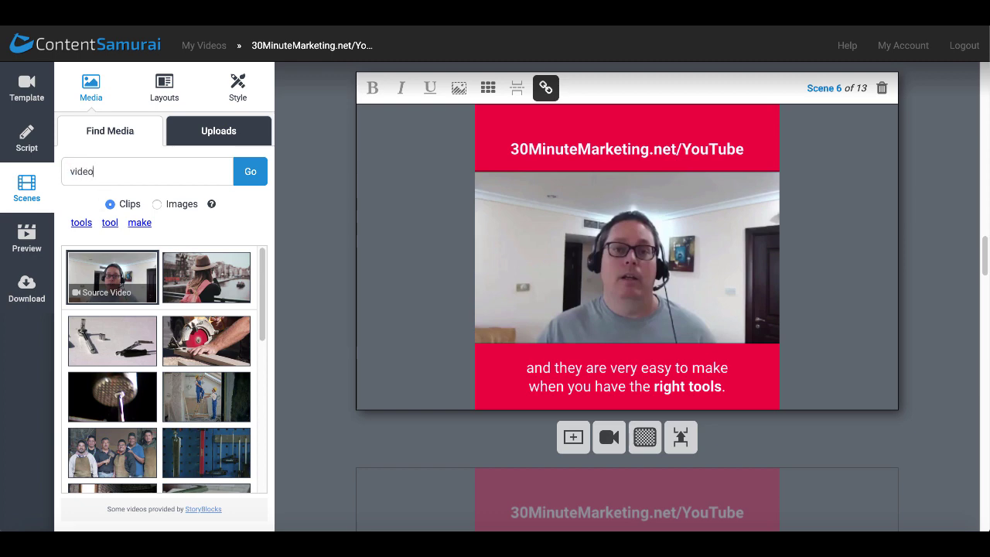
click(251, 176)
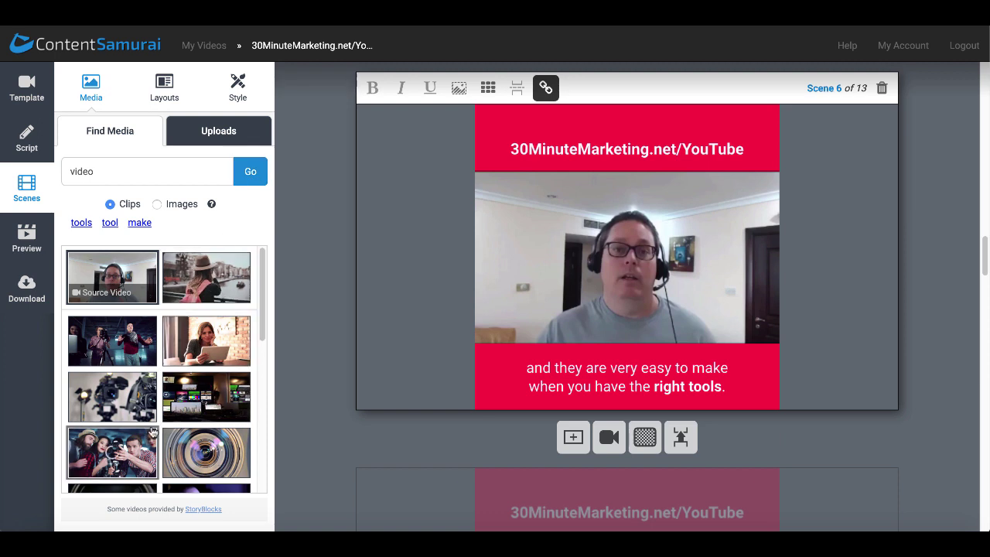
Use the clip of a man editing video at his desk as scene 6's footage
scroll(152, 433, down, 1)
scroll(152, 431, down, 1)
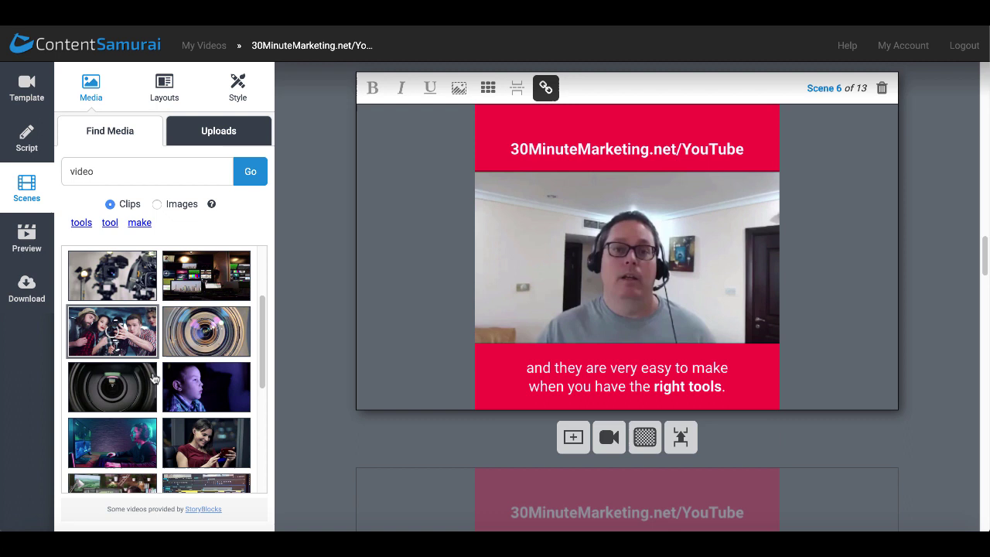
scroll(153, 393, down, 2)
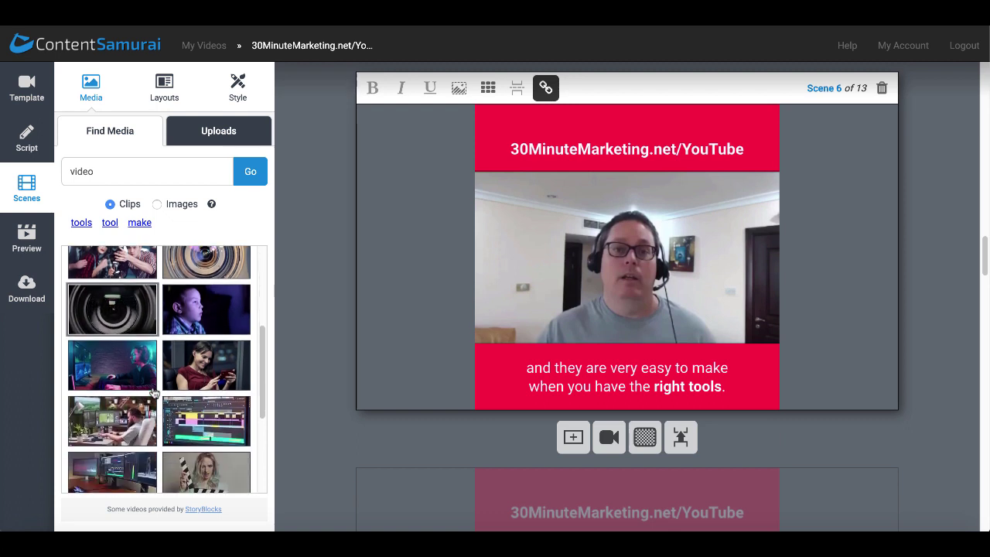
click(116, 406)
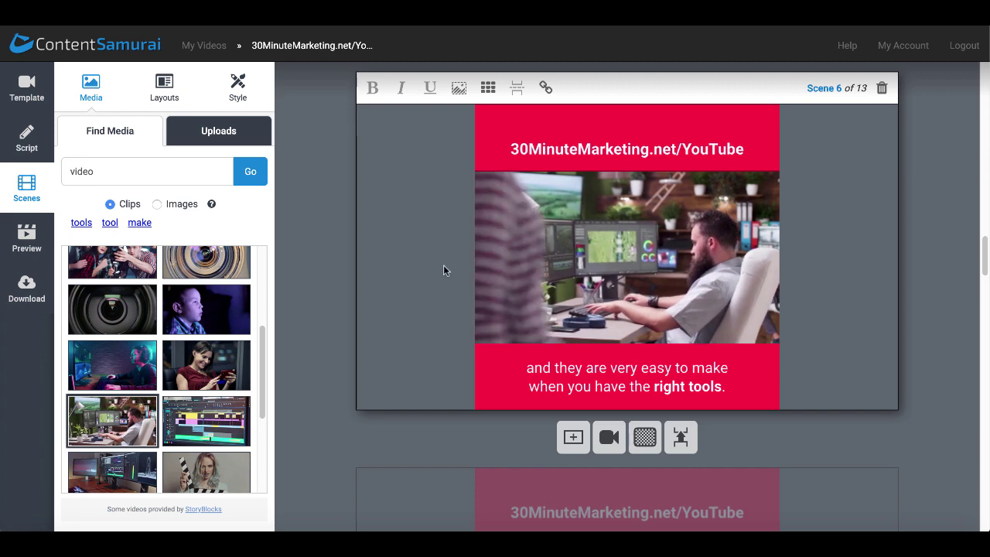
scroll(443, 265, up, 5)
scroll(472, 286, down, 5)
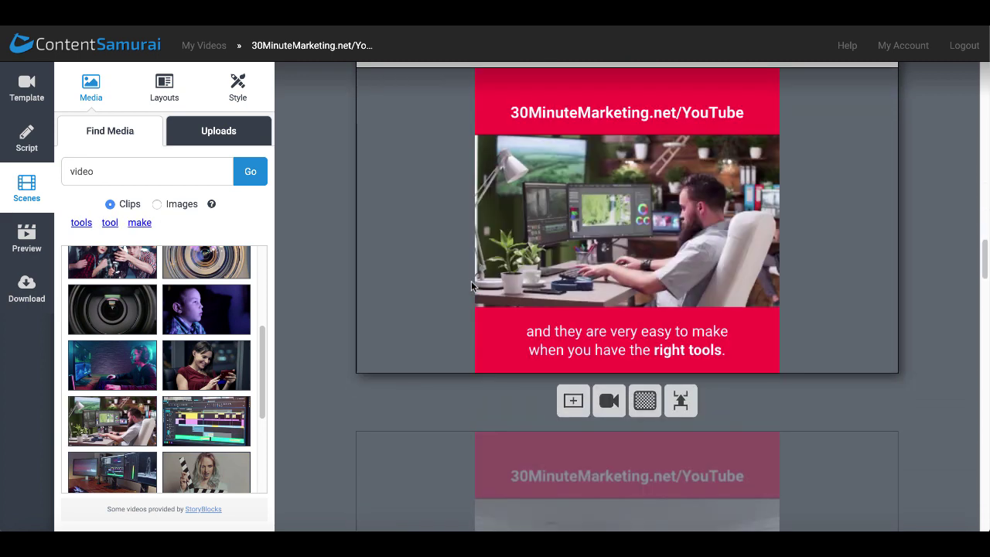
scroll(471, 286, down, 5)
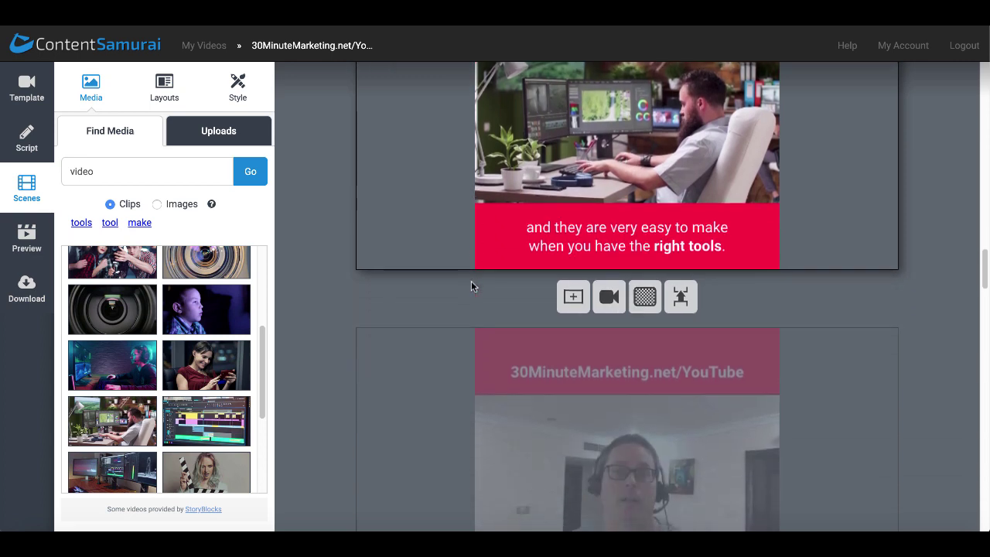
scroll(471, 286, down, 5)
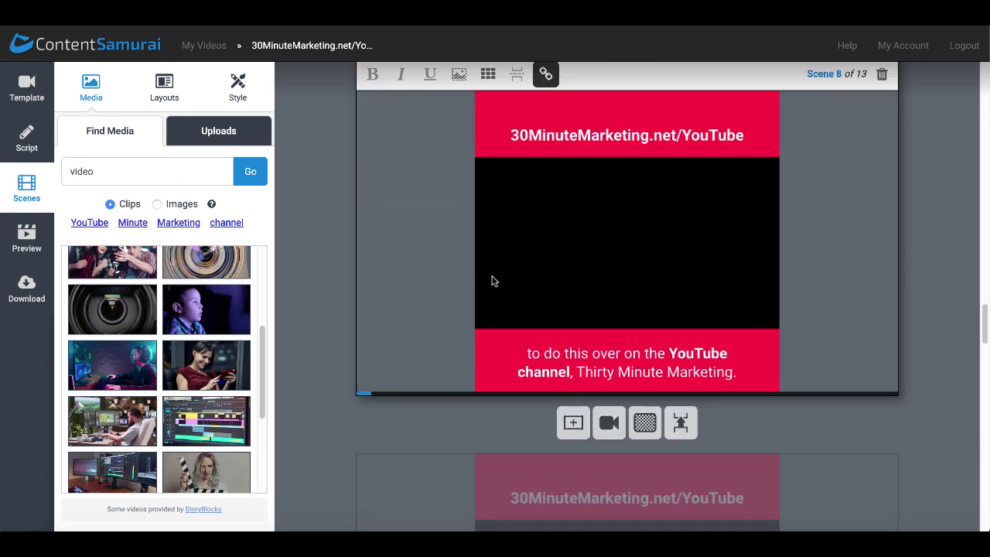
Search clips for 'YouTube' and give scene 8 the waving YouTube flag clip
click(90, 223)
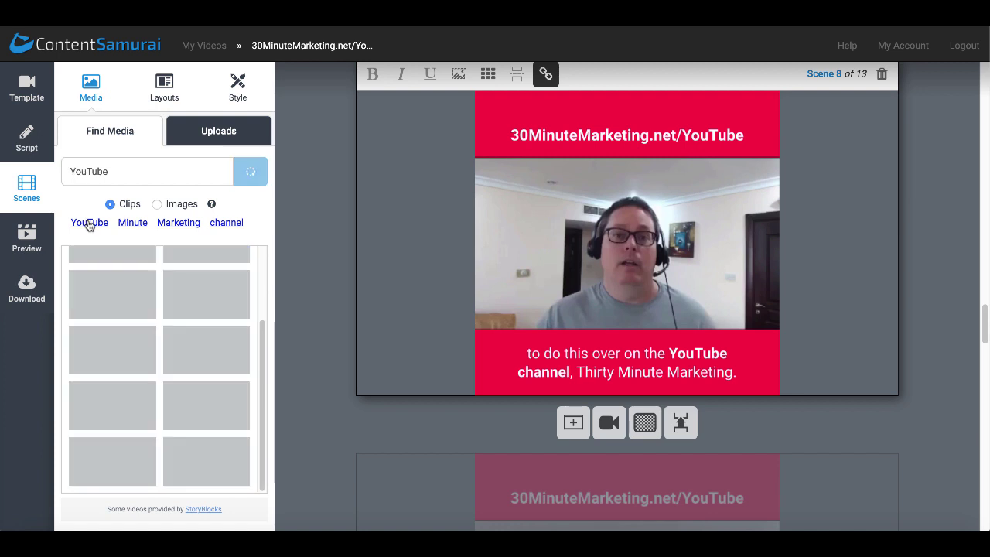
scroll(196, 413, down, 5)
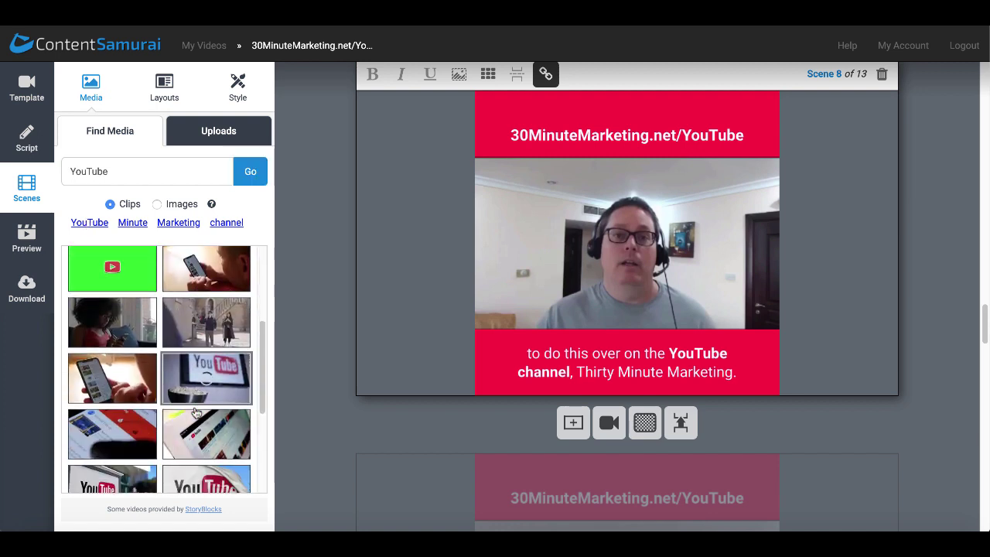
click(207, 410)
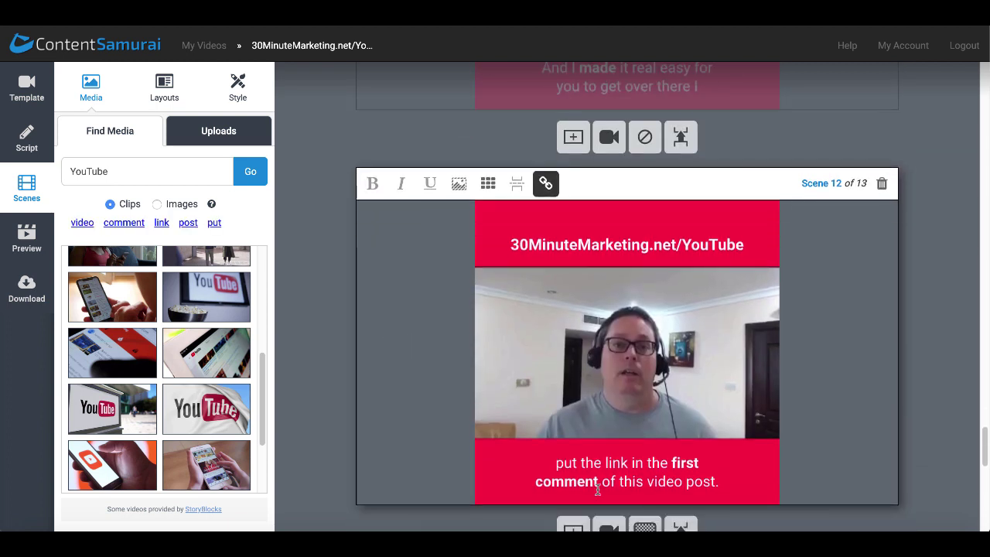
Browse scene 12's stock clip results for the keywords 'comment' and 'link'
click(124, 223)
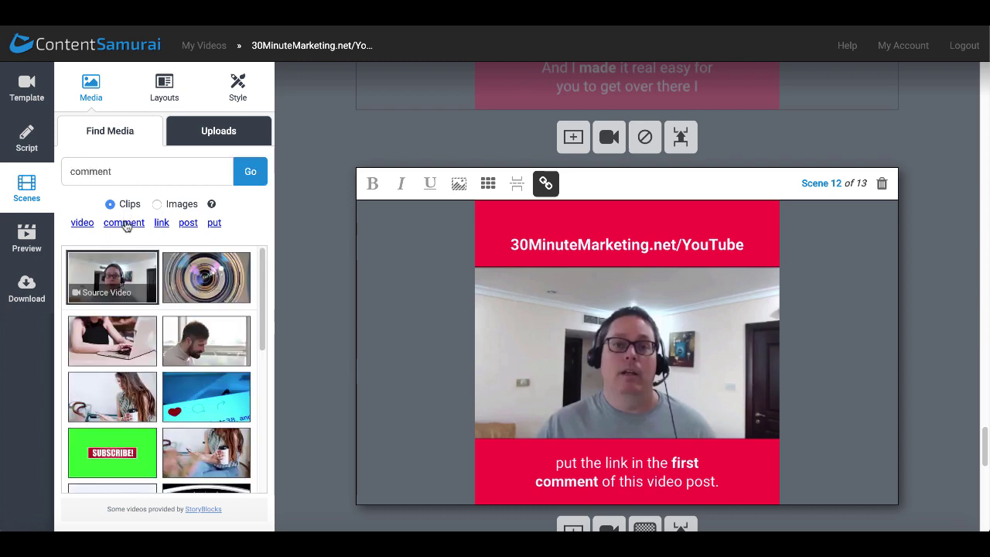
scroll(163, 348, down, 10)
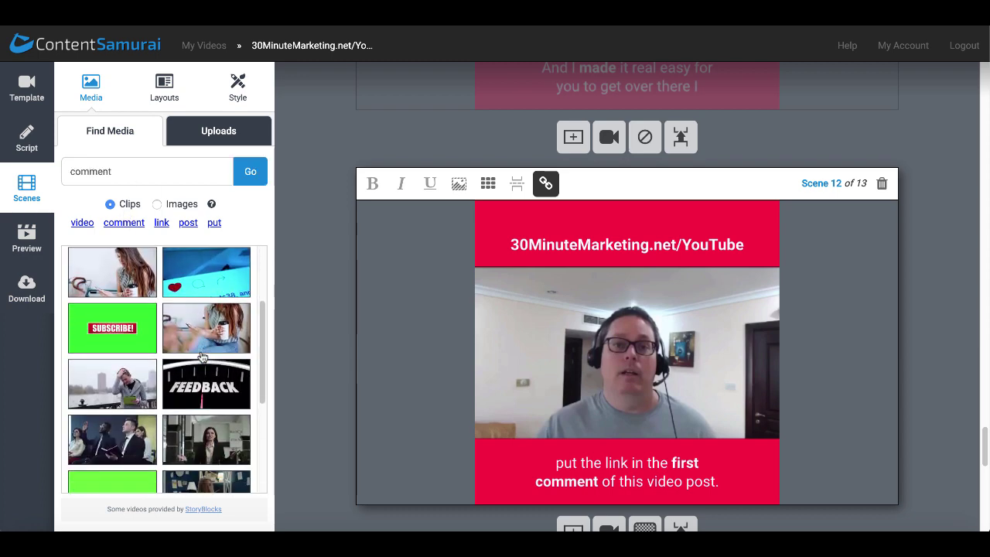
click(162, 223)
scroll(191, 382, down, 1)
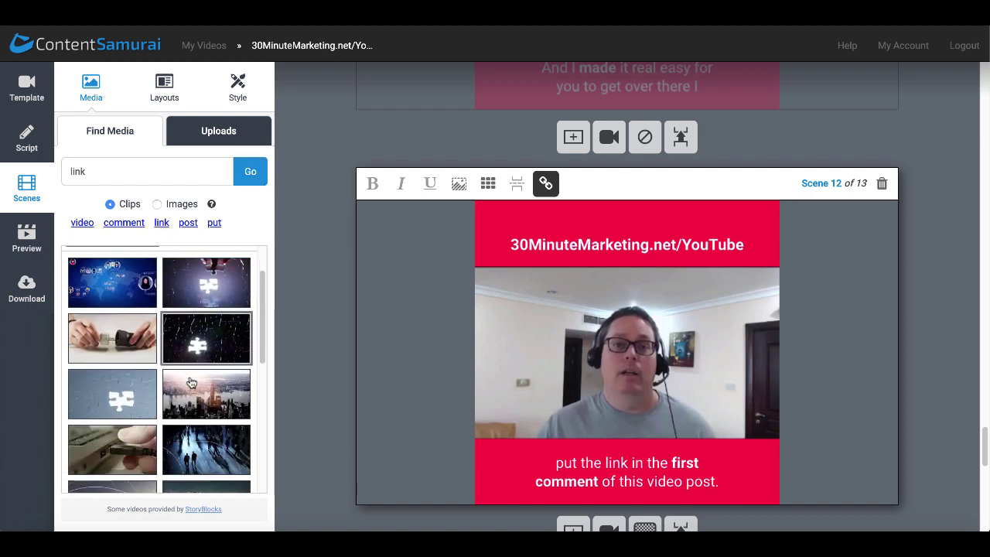
Search clips for 'arrow down' and put the tablet download-arrow clip into scene 12
click(124, 223)
double_click(91, 171)
text(arrow do)
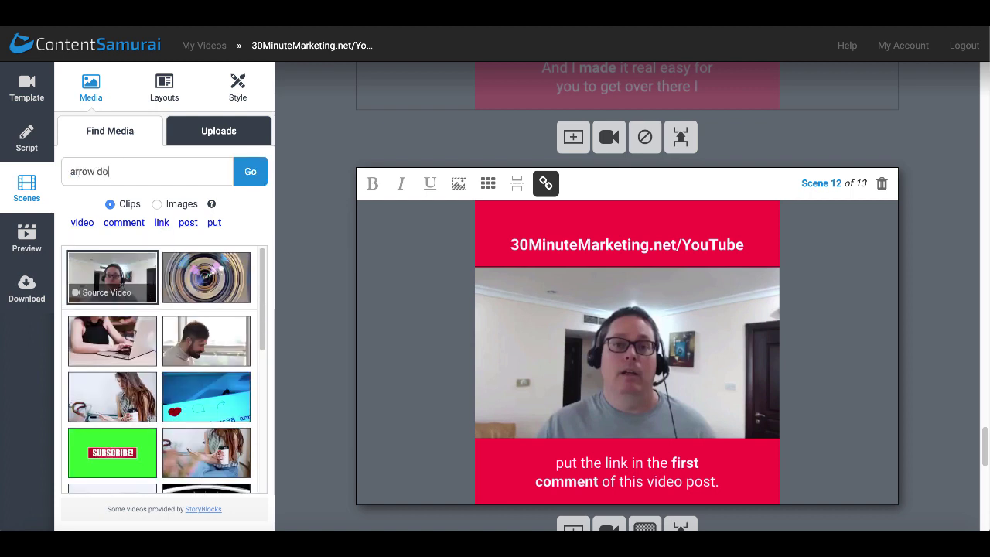
text(wn)
click(246, 172)
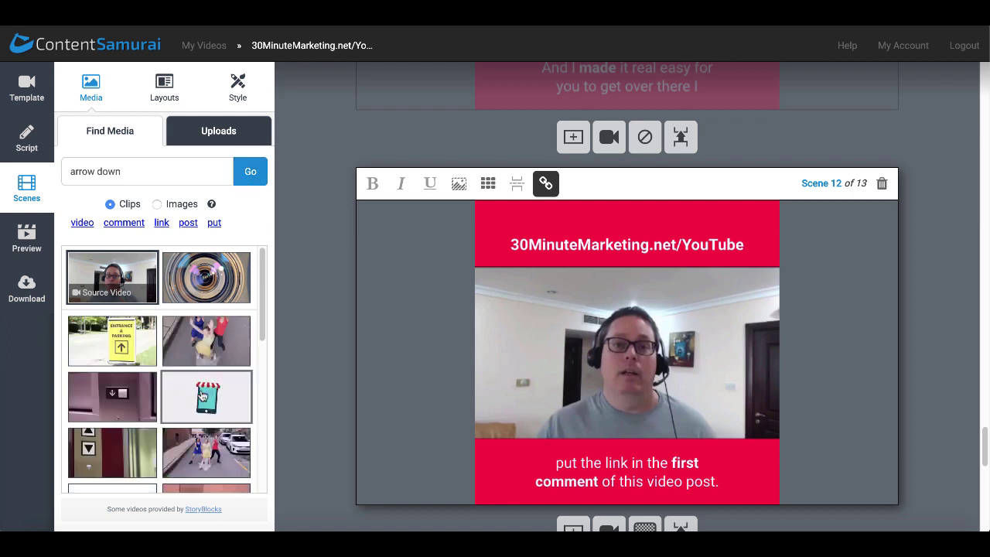
click(207, 399)
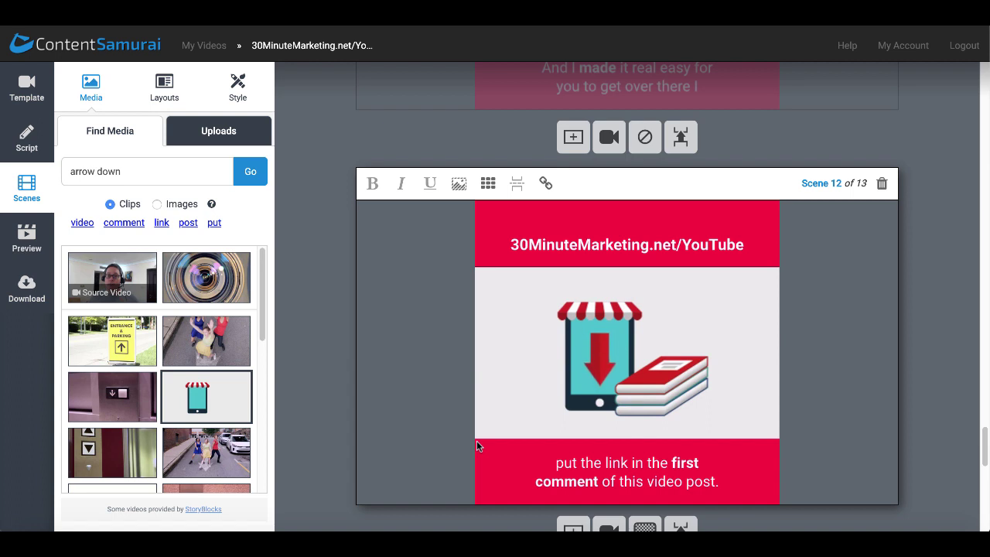
scroll(477, 441, down, 1)
scroll(477, 441, down, 5)
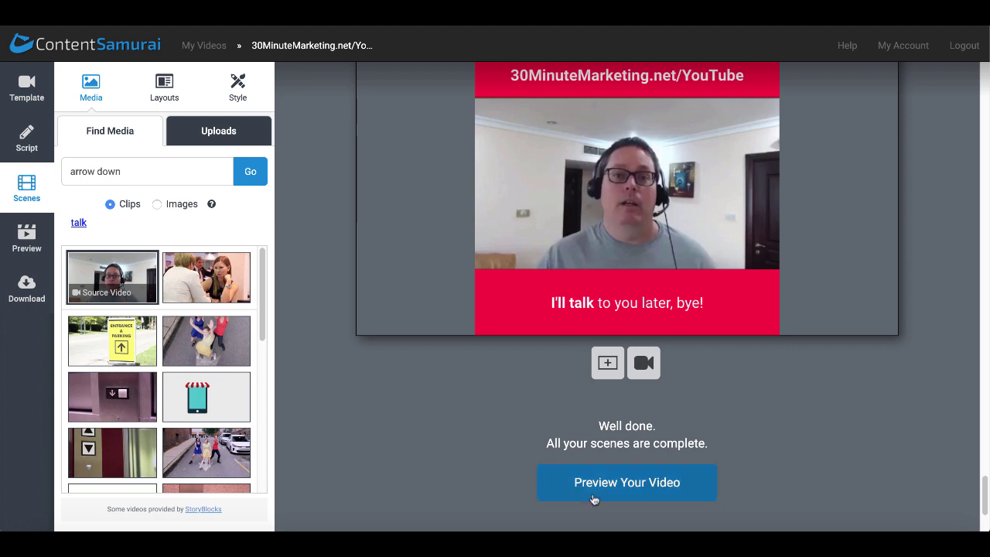
Build and play the 0:35 preview with Simplicity music, then approve it
click(606, 490)
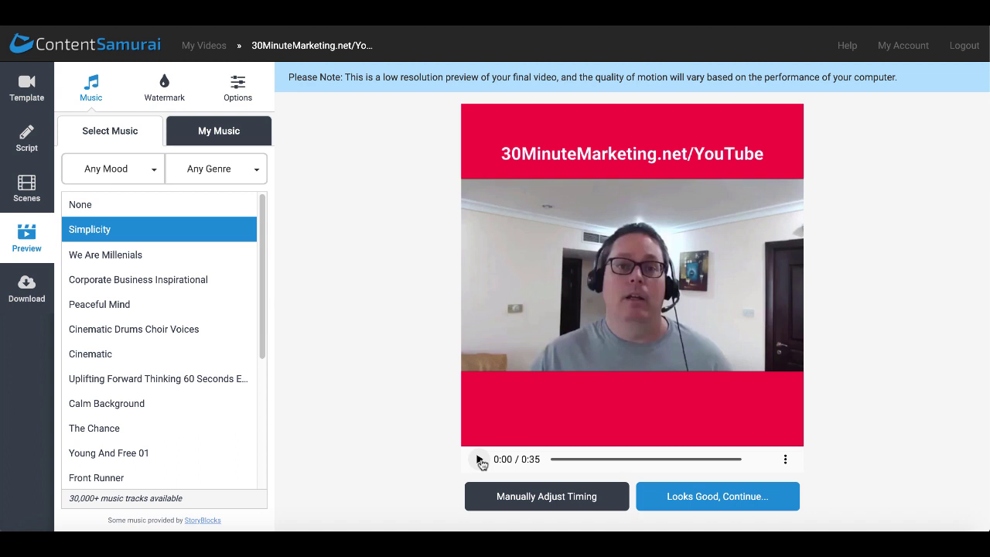
click(480, 460)
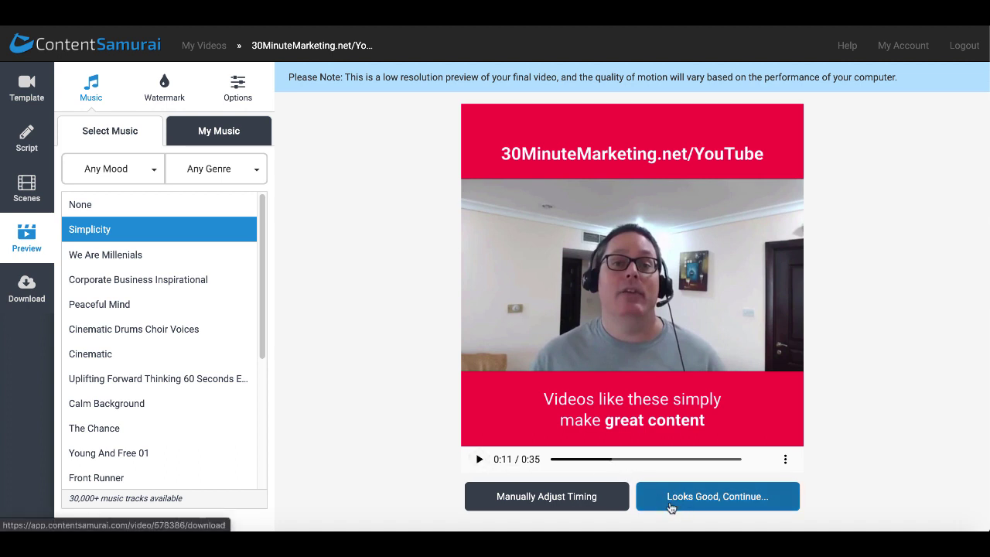
click(671, 502)
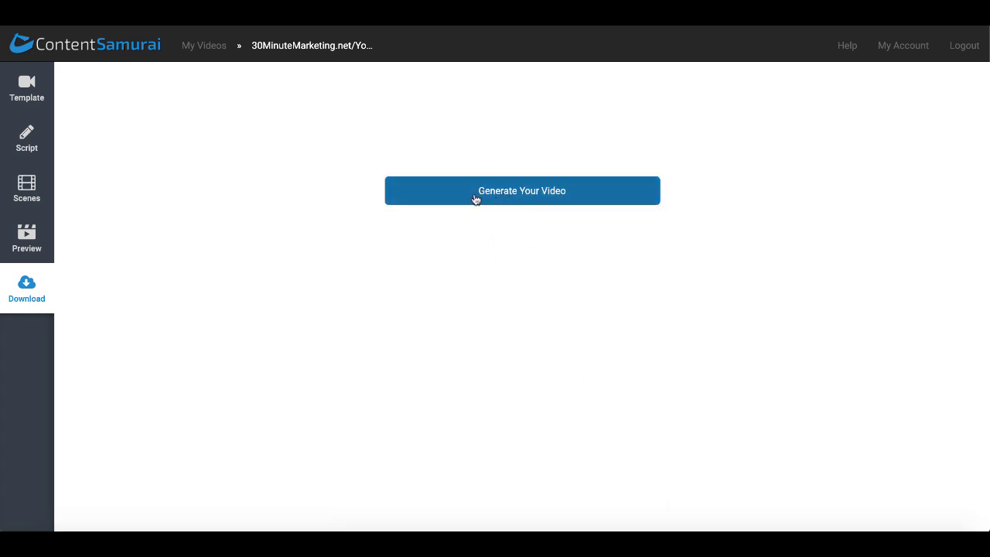
Render the final video and download the 3.6 MB MP4 file
click(476, 198)
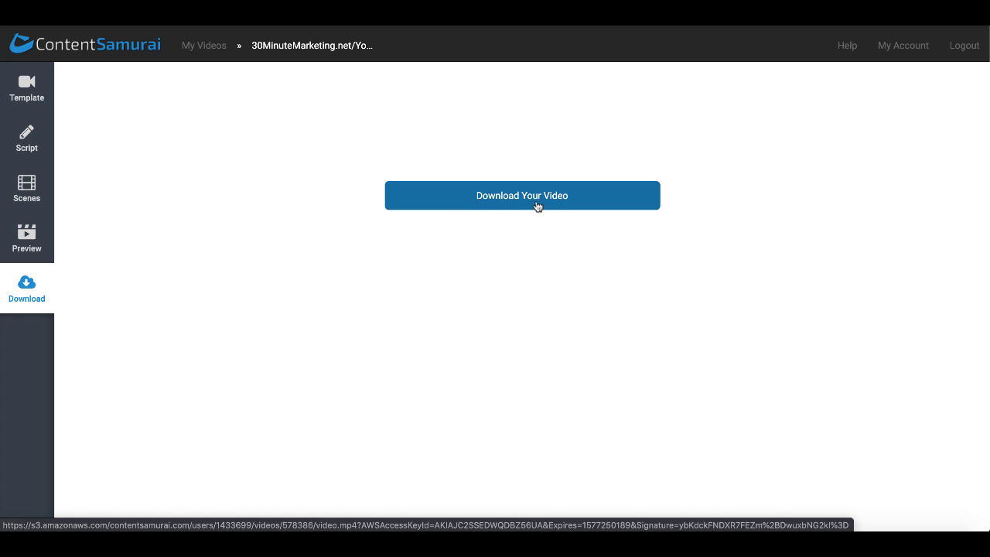
click(444, 202)
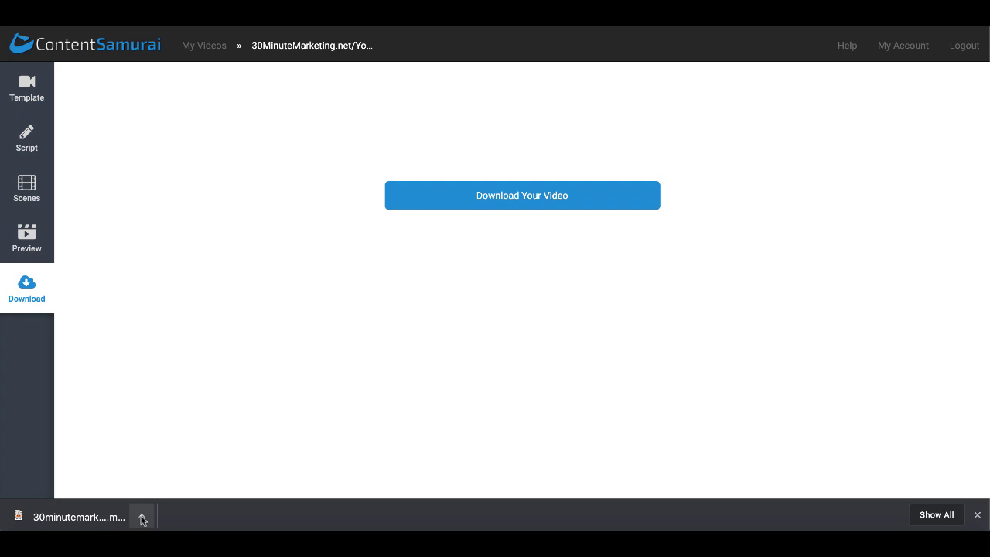
Play the downloaded MP4 in VLC, pause it, then close VLC and return to My Videos
click(142, 519)
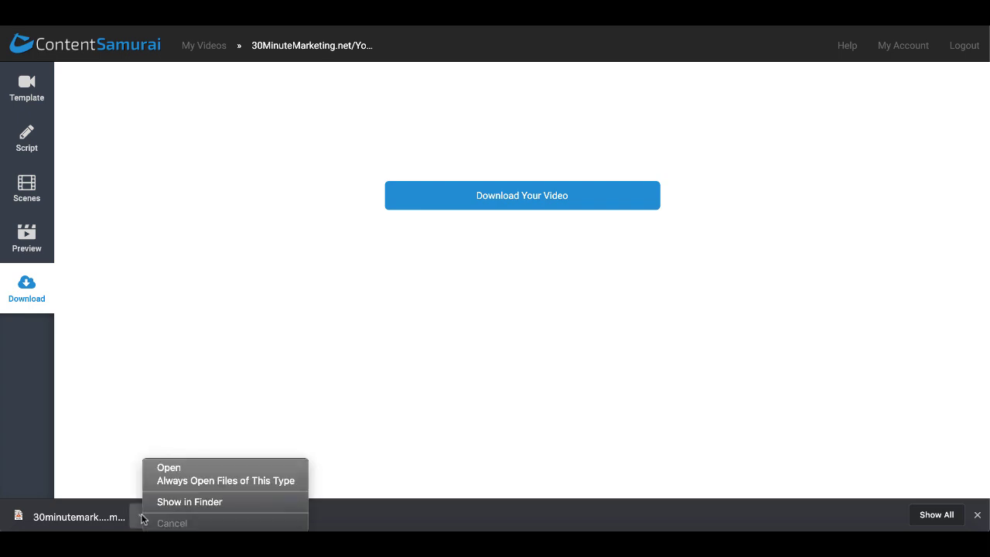
click(170, 468)
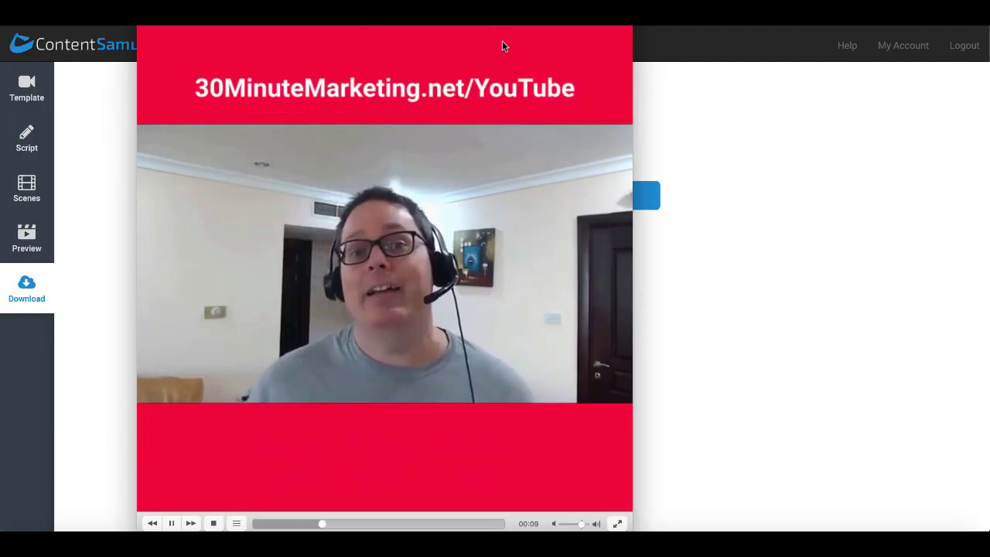
click(172, 525)
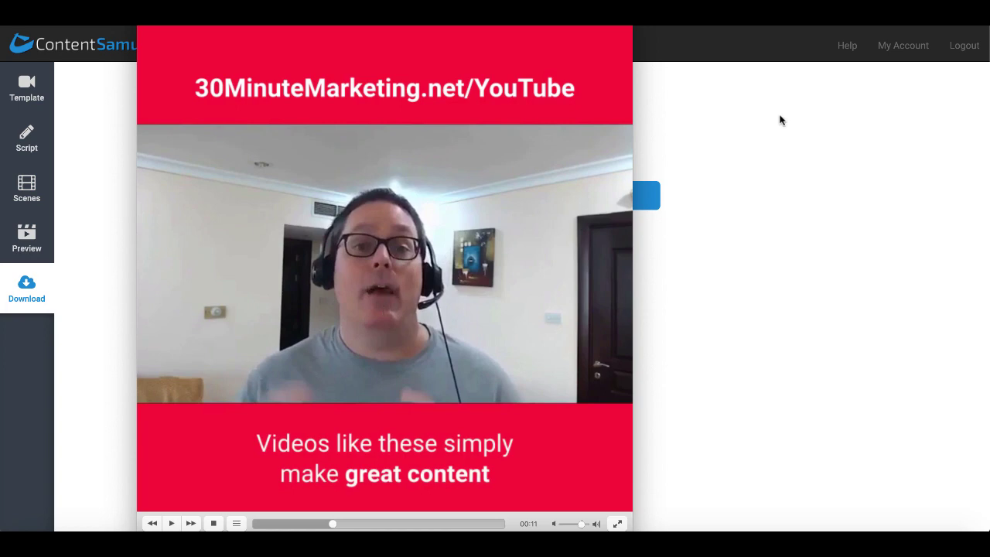
click(833, 118)
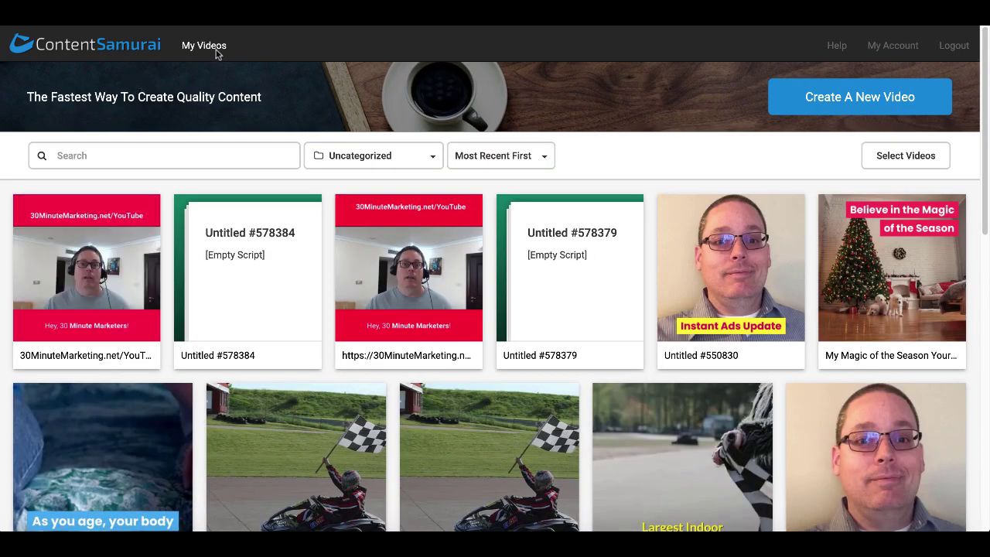
Delete the empty Untitled #578384 draft from My Videos, confirming with OK
mouse_move(116, 220)
mouse_move(128, 263)
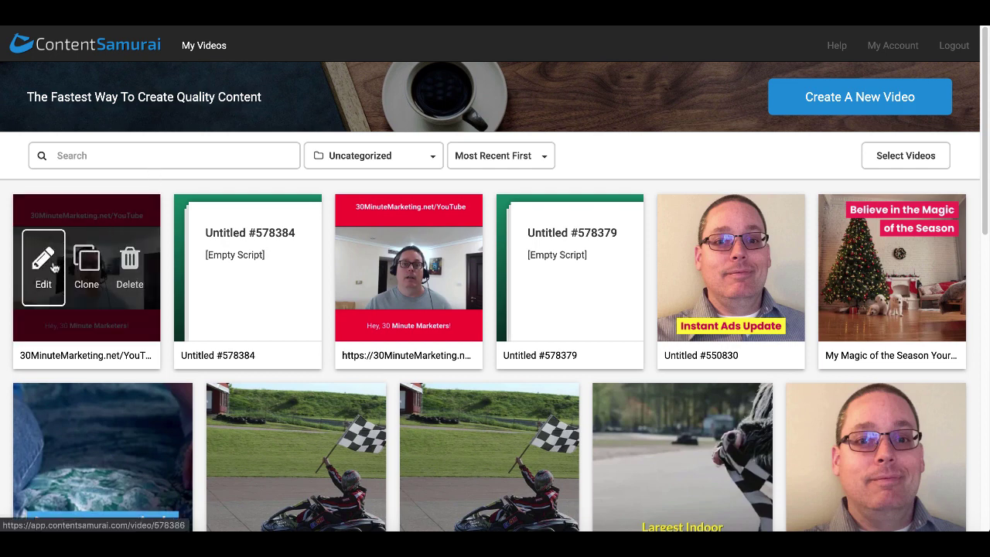
mouse_move(206, 261)
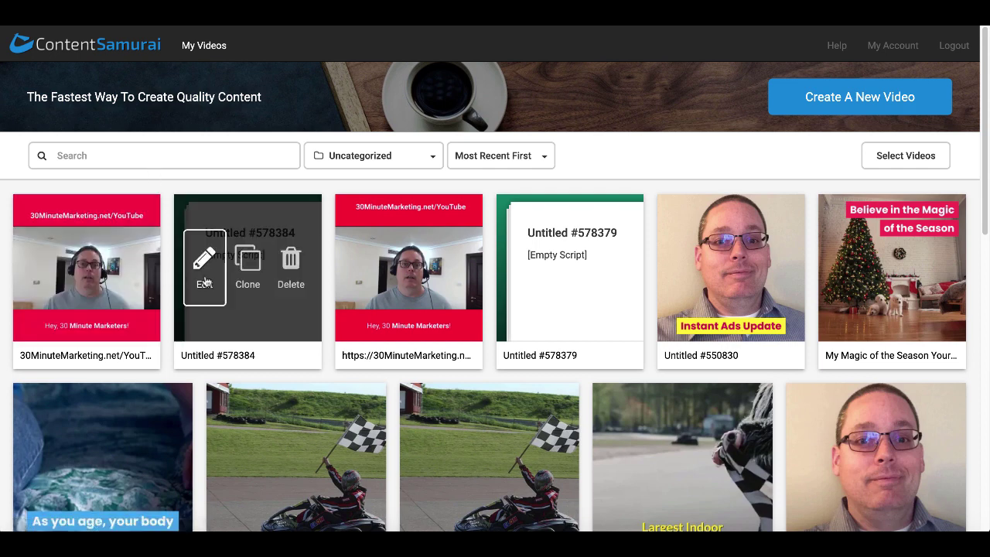
click(292, 264)
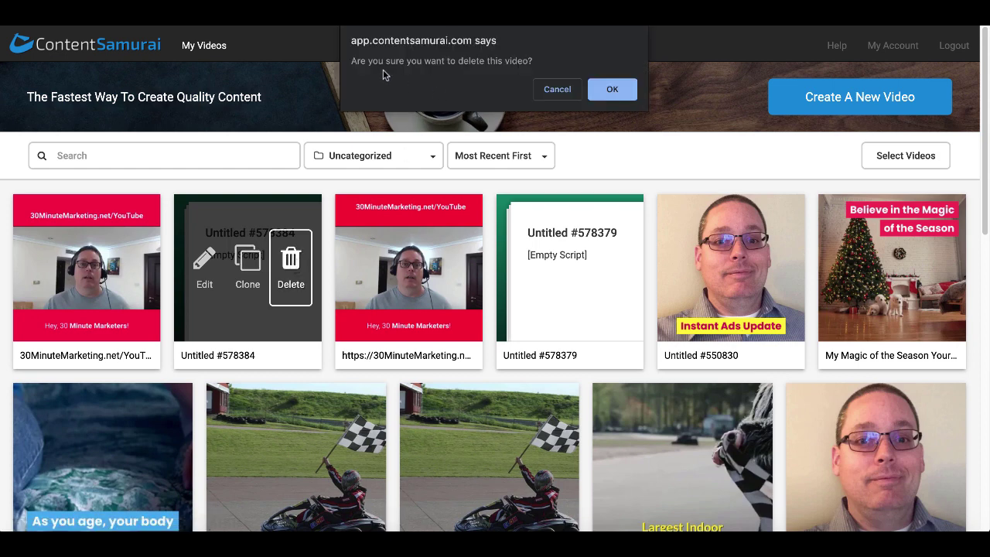
click(612, 90)
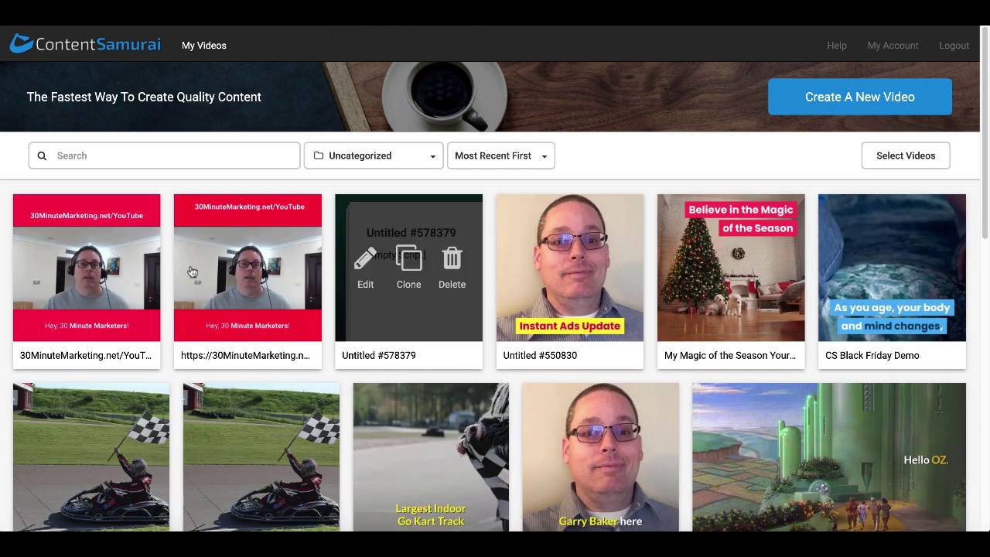
mouse_move(86, 267)
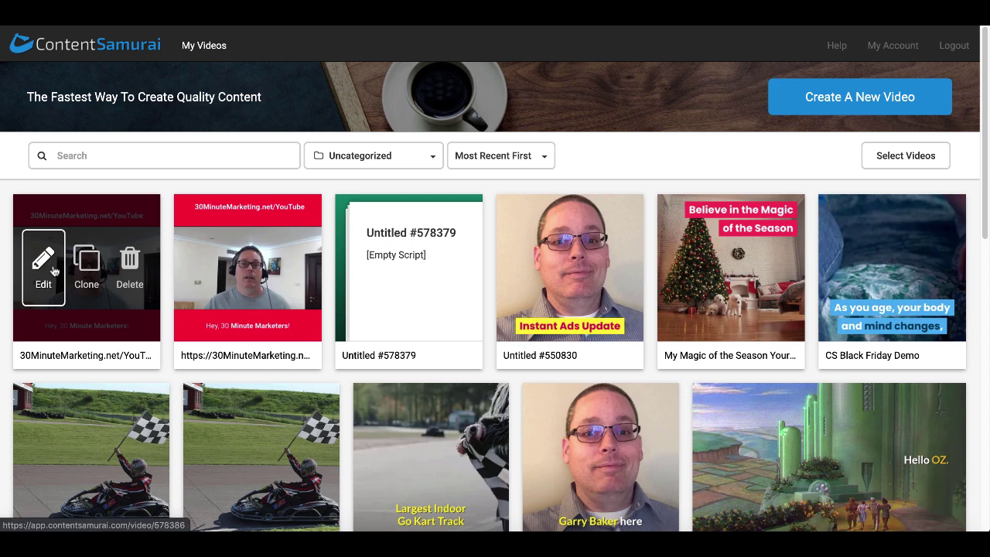